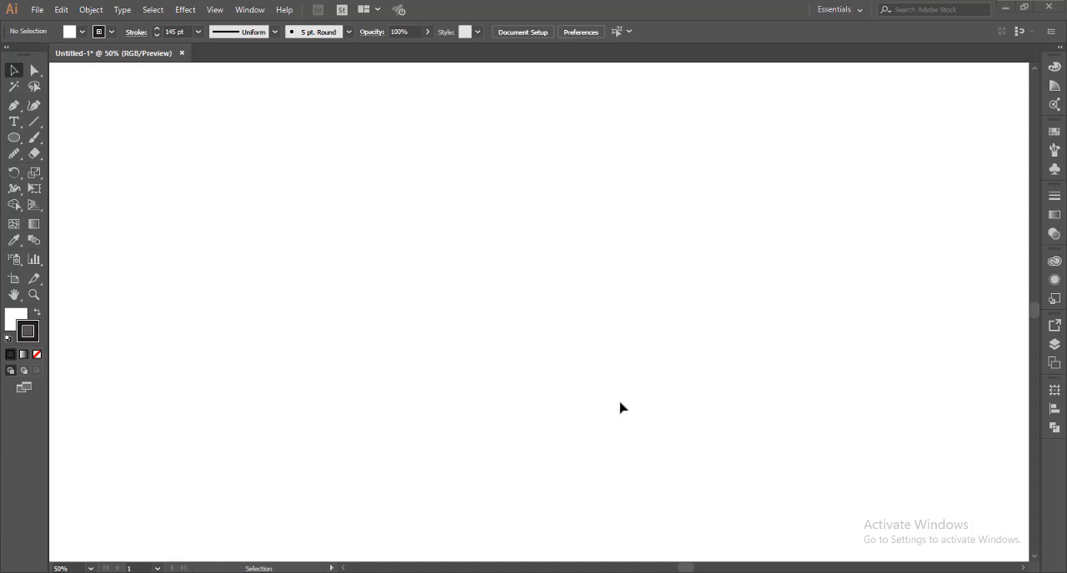
Draw a circle about 818 px in diameter with the 145 pt black stroke near the artboard's centre
{"action": "left_click", "coordinate": [13, 137]}
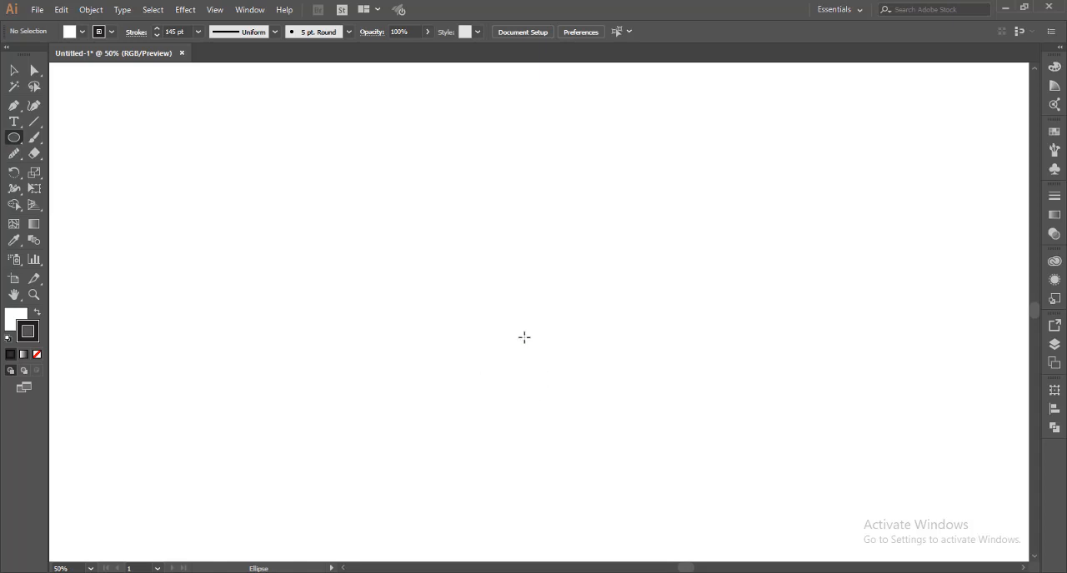
{"action": "left_click_drag", "start_coordinate": [519, 332], "coordinate": [557, 471]}
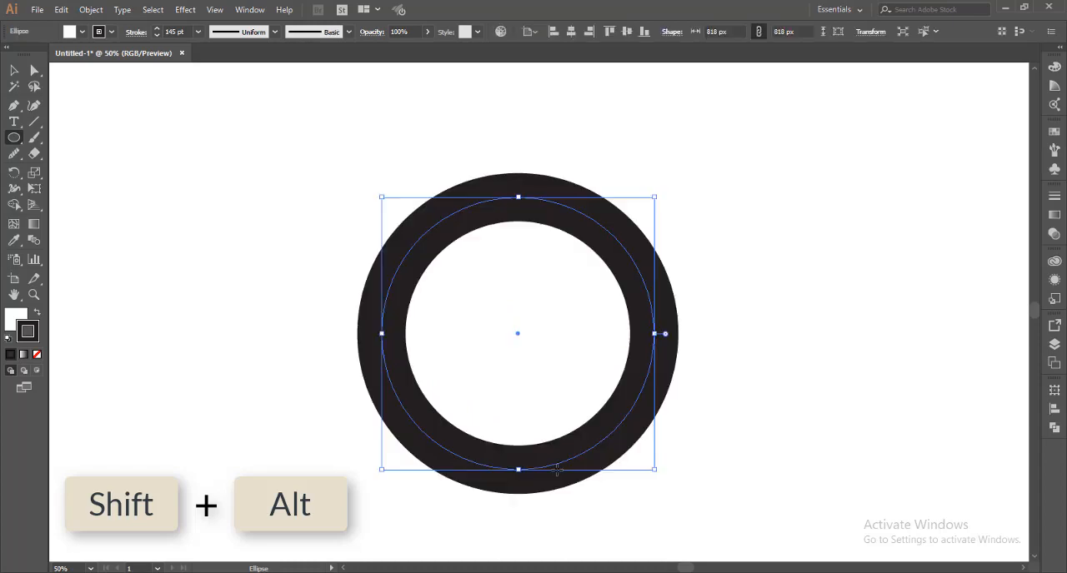
{"action": "key", "text": "v"}
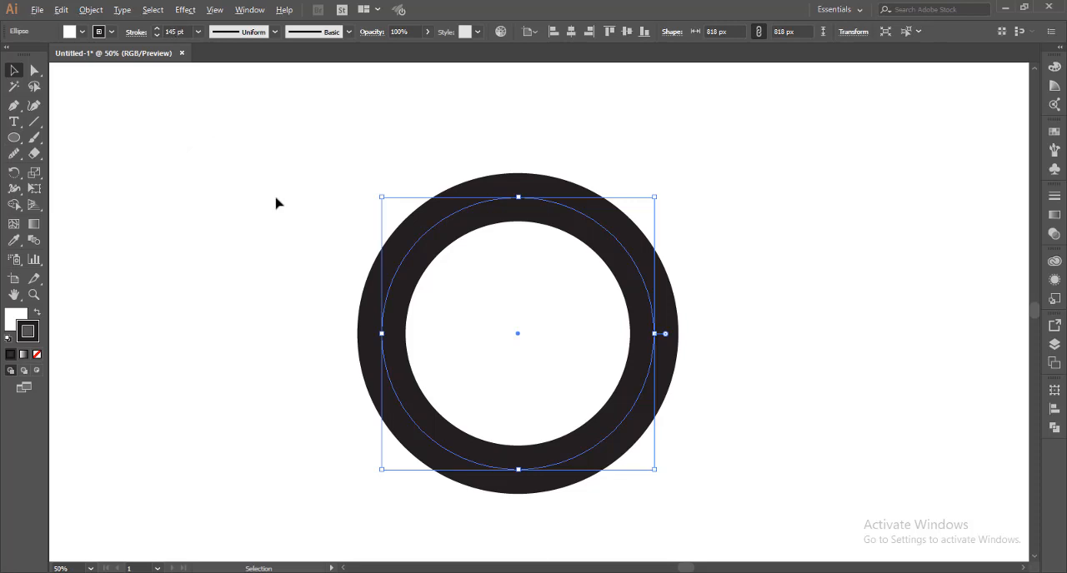
Centre the circle on the artboard and enlarge it to about 978 px in diameter
{"action": "scroll", "coordinate": [276, 202], "scroll_direction": "down", "scroll_amount": 1}
{"action": "left_click_drag", "start_coordinate": [269, 202], "coordinate": [395, 226]}
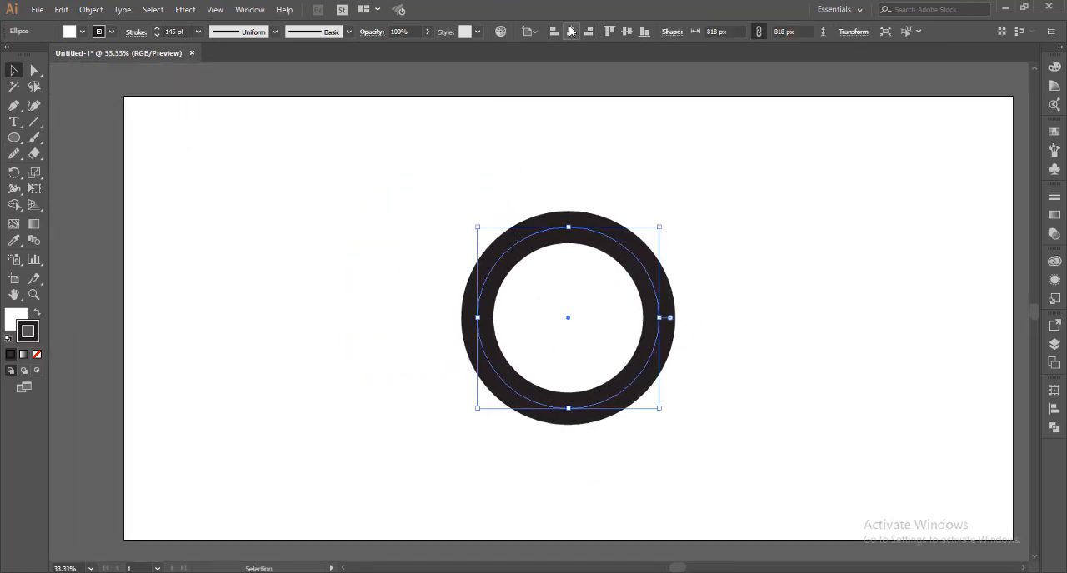
{"action": "scroll", "coordinate": [717, 348], "scroll_direction": "up", "scroll_amount": 1}
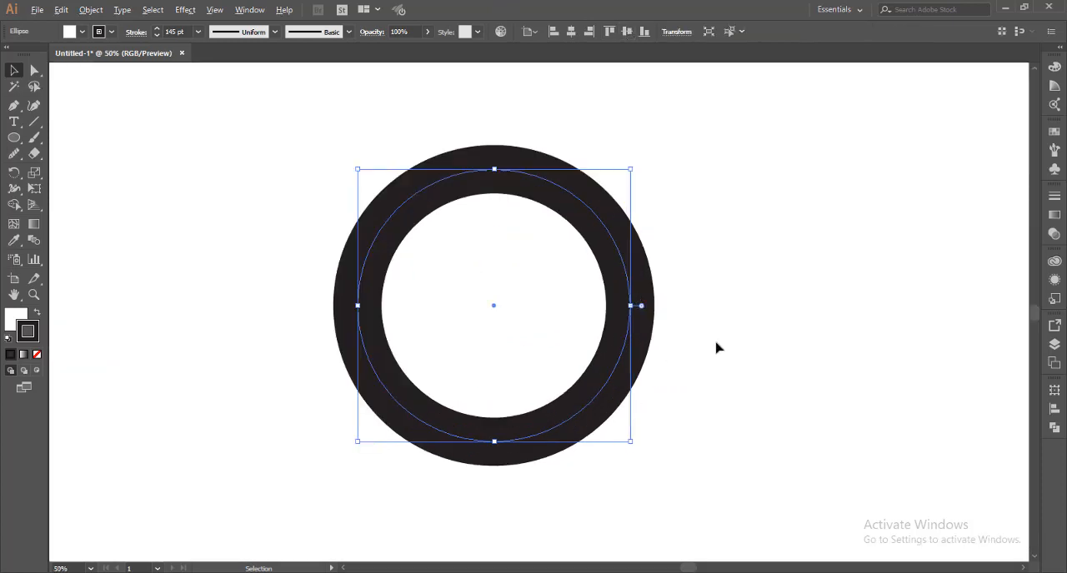
{"action": "left_click_drag", "start_coordinate": [719, 362], "coordinate": [740, 365]}
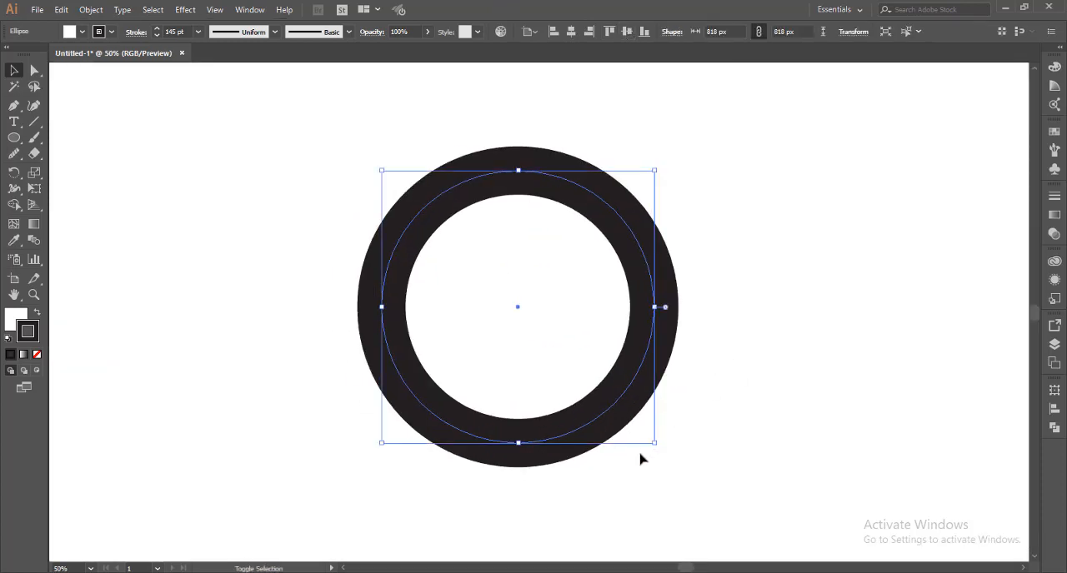
{"action": "left_click_drag", "start_coordinate": [657, 442], "coordinate": [687, 475]}
{"action": "left_click", "coordinate": [782, 406]}
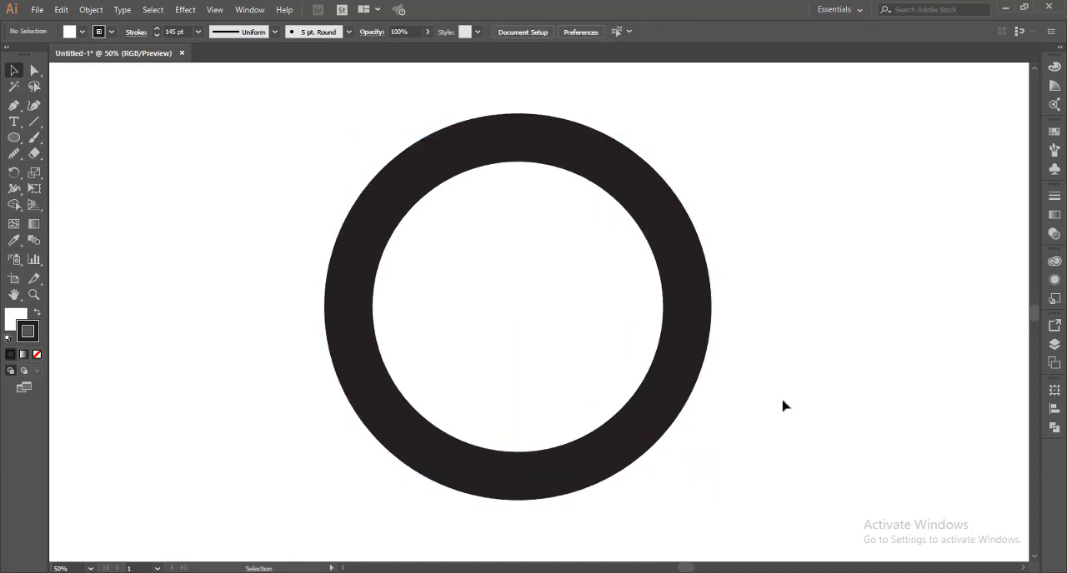
{"action": "key", "text": "ctrl+z"}
Remove the circle's fill and expand its stroke into a solid ring shape
{"action": "left_click", "coordinate": [91, 9]}
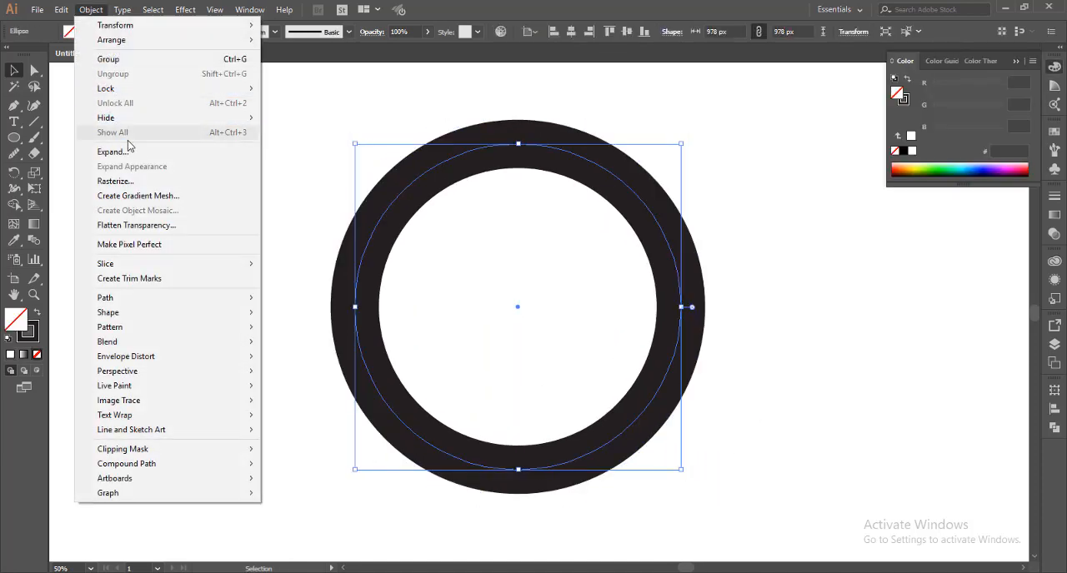
{"action": "left_click", "coordinate": [129, 152]}
{"action": "left_click", "coordinate": [867, 435]}
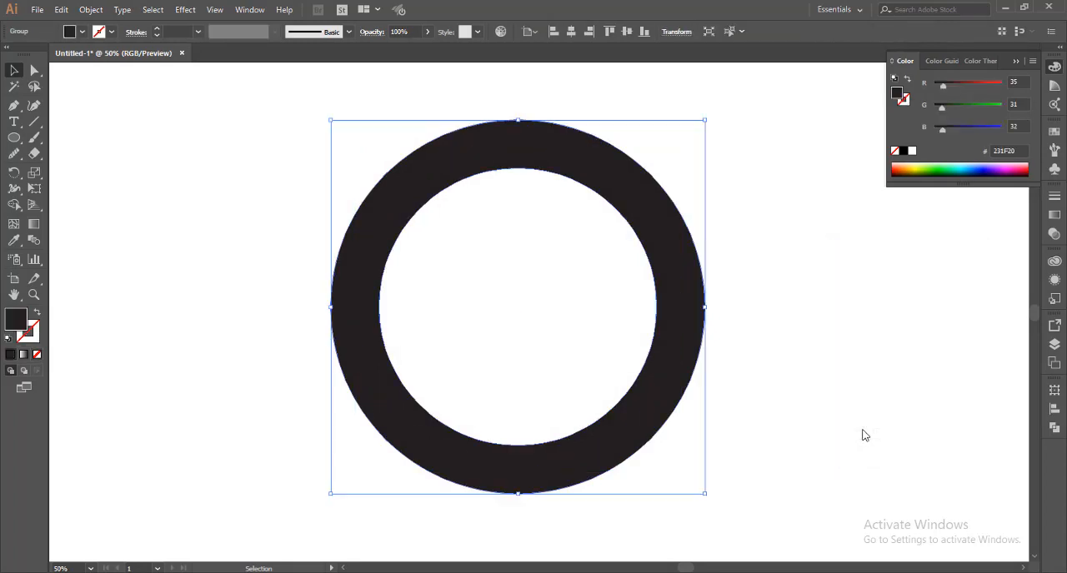
{"action": "left_click_drag", "start_coordinate": [819, 378], "coordinate": [763, 386]}
{"action": "left_click", "coordinate": [751, 355]}
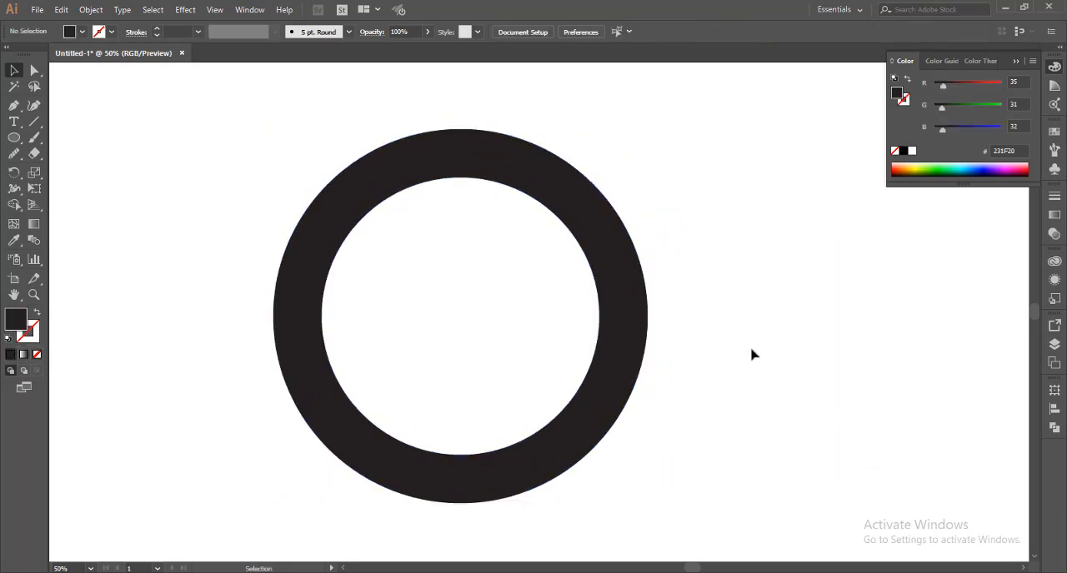
With the Pen tool, draw an unfilled L-shaped path from above the ring's top centre into the hole, then about 595 px horizontally past its right edge
{"action": "key", "text": "p"}
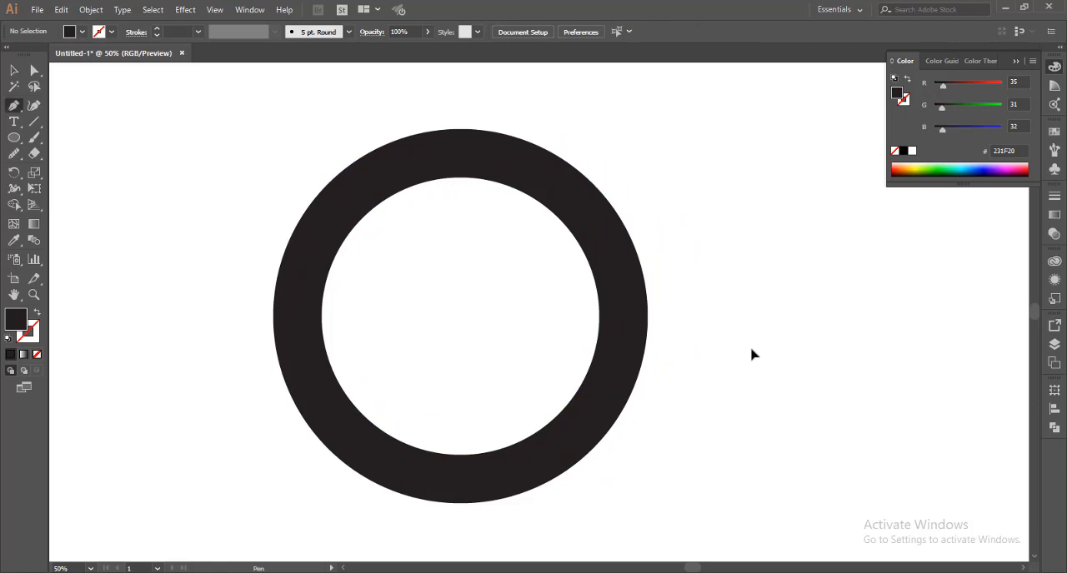
{"action": "left_click", "coordinate": [460, 125], "text": "shift"}
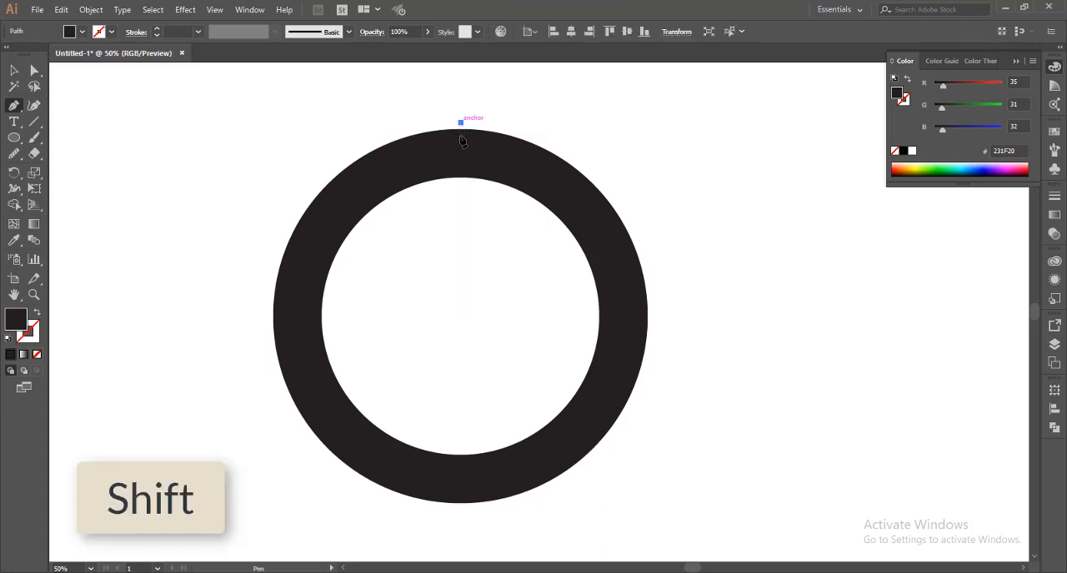
{"action": "left_click", "coordinate": [462, 273], "text": "shift"}
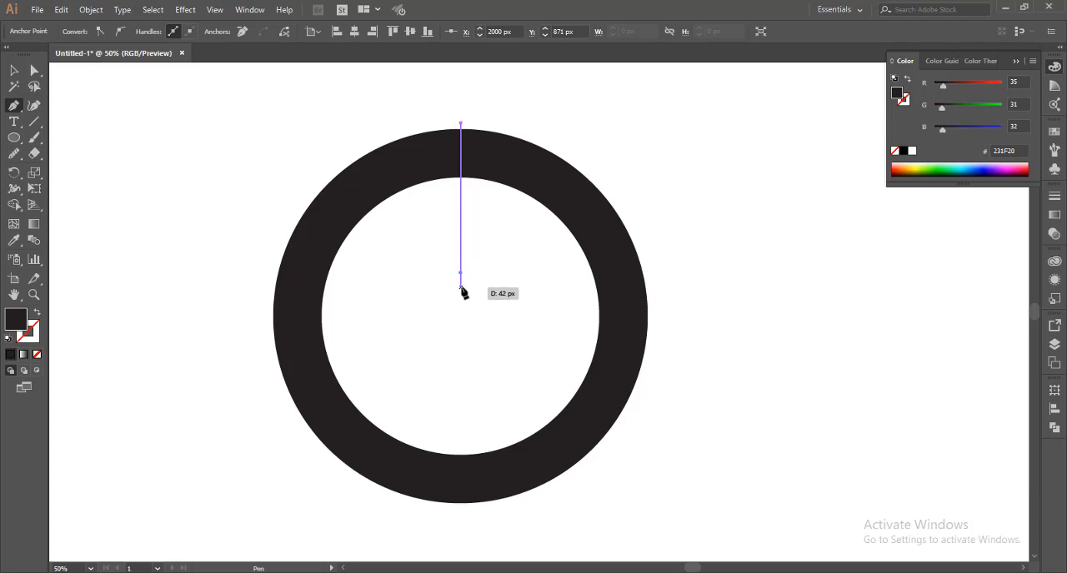
{"action": "left_click", "coordinate": [659, 274], "text": "shift"}
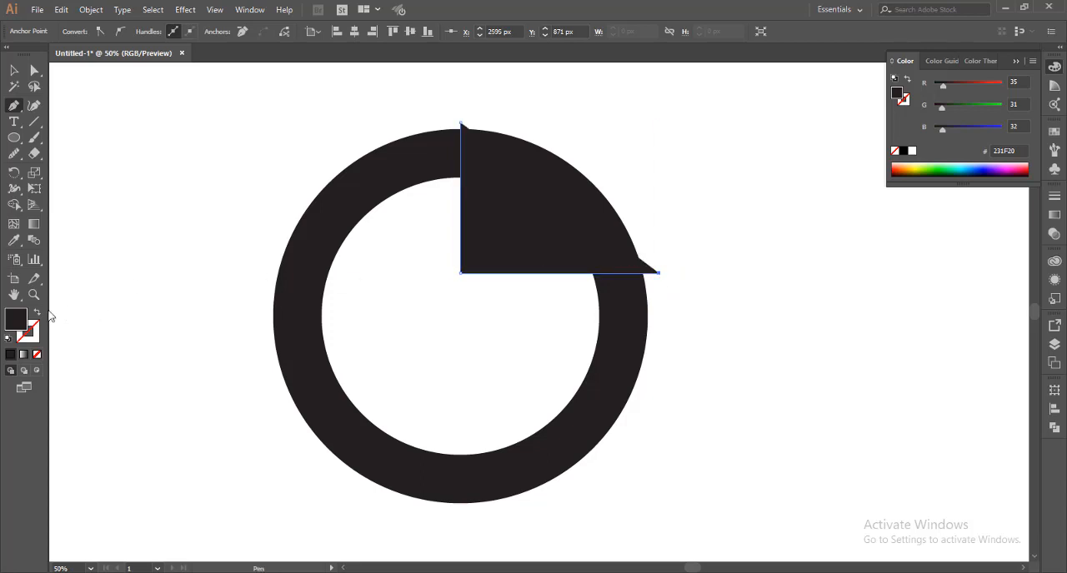
{"action": "key", "text": "v"}
{"action": "left_click", "coordinate": [38, 313]}
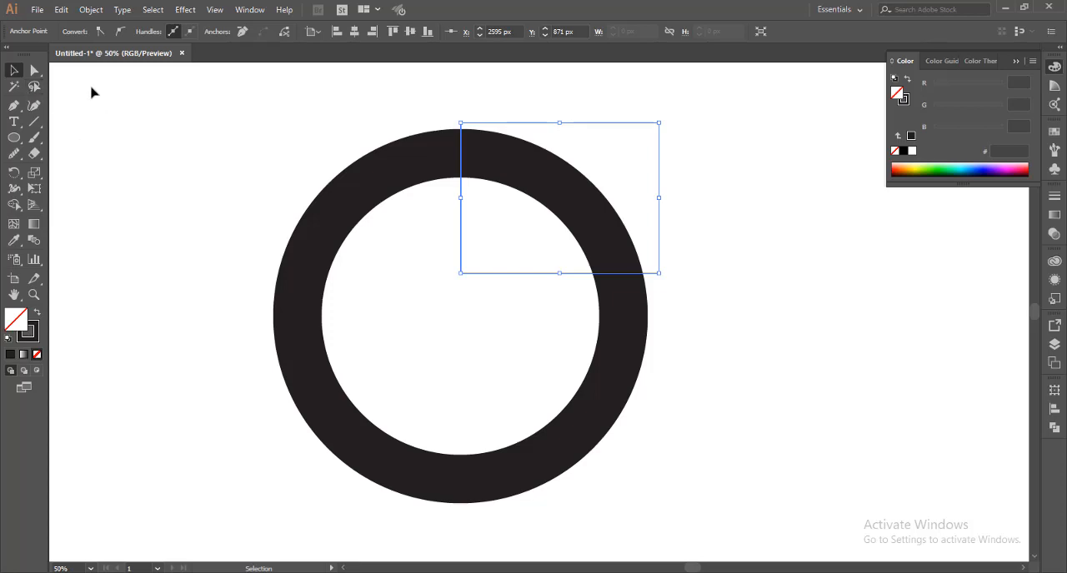
Expand the L-shaped path and bring it to the front of the ring
{"action": "left_click", "coordinate": [90, 10]}
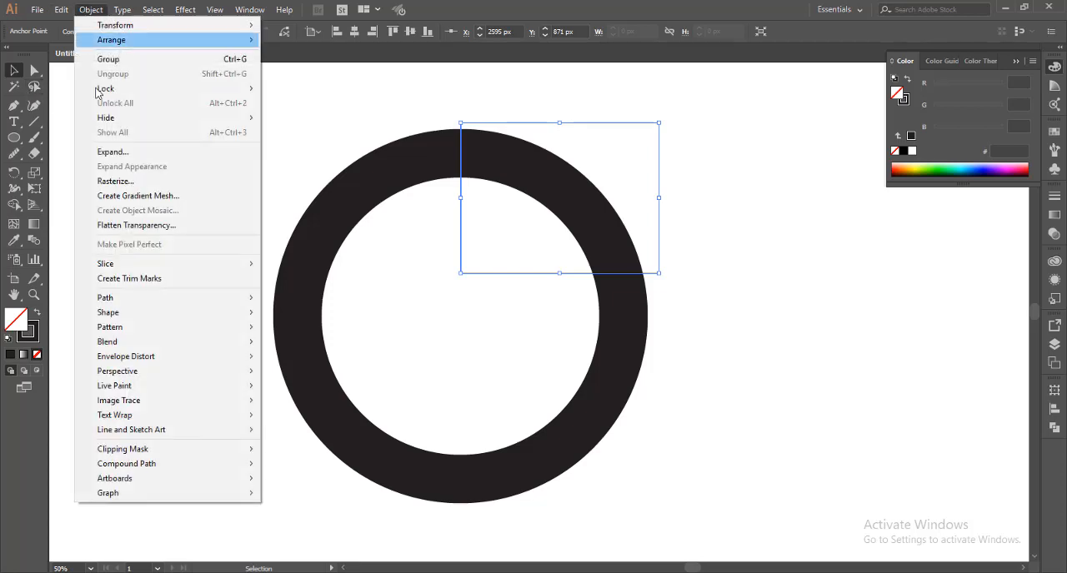
{"action": "left_click", "coordinate": [127, 155]}
{"action": "left_click", "coordinate": [813, 431]}
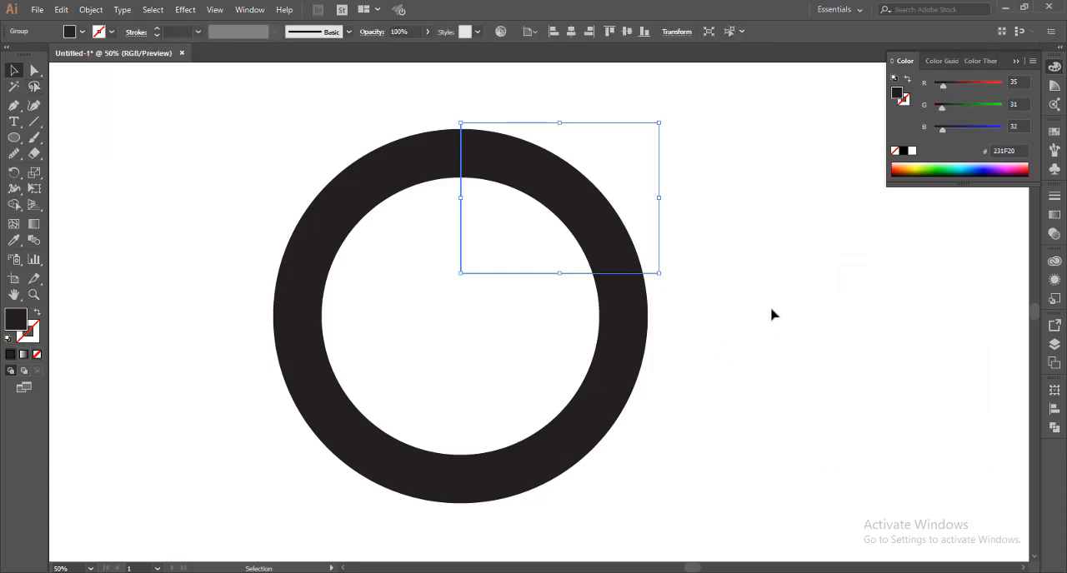
{"action": "left_click", "coordinate": [468, 305]}
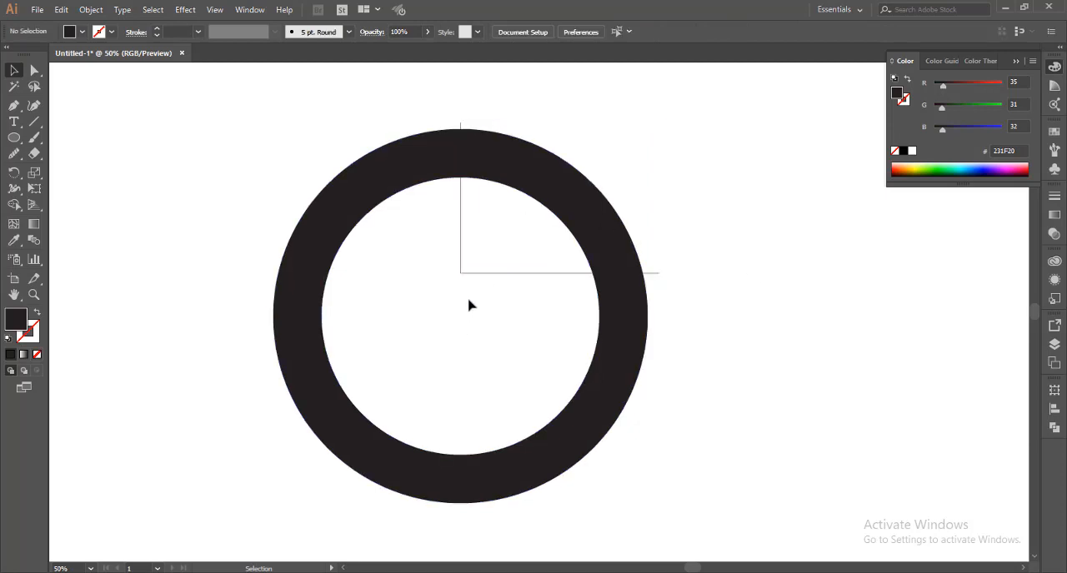
{"action": "right_click", "coordinate": [542, 273]}
{"action": "mouse_move", "coordinate": [575, 406]}
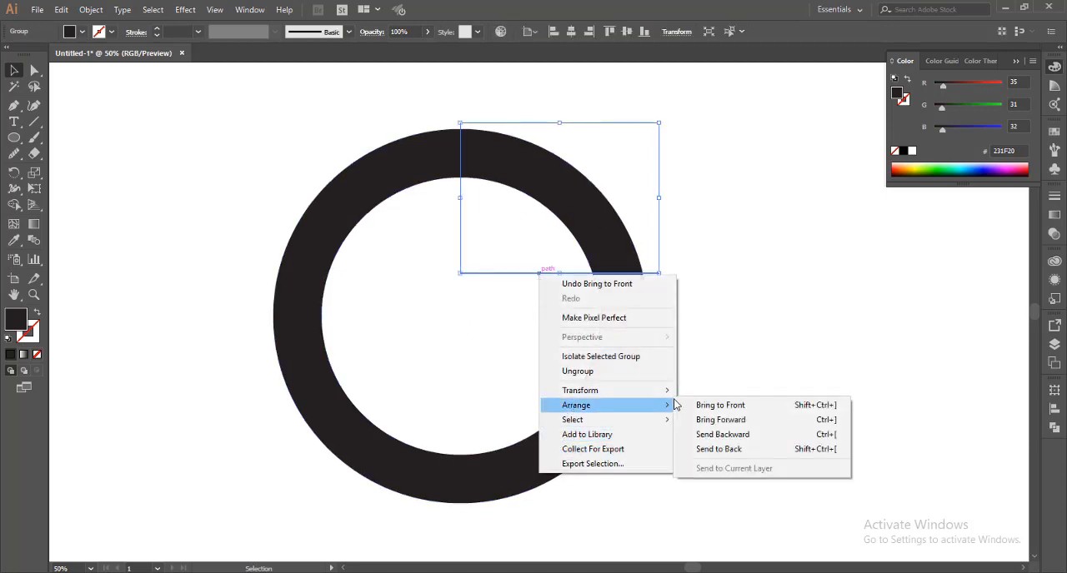
{"action": "left_click", "coordinate": [715, 406]}
Subtract the L-shaped path from the ring using Minus Front
{"action": "left_click_drag", "start_coordinate": [729, 262], "coordinate": [617, 340]}
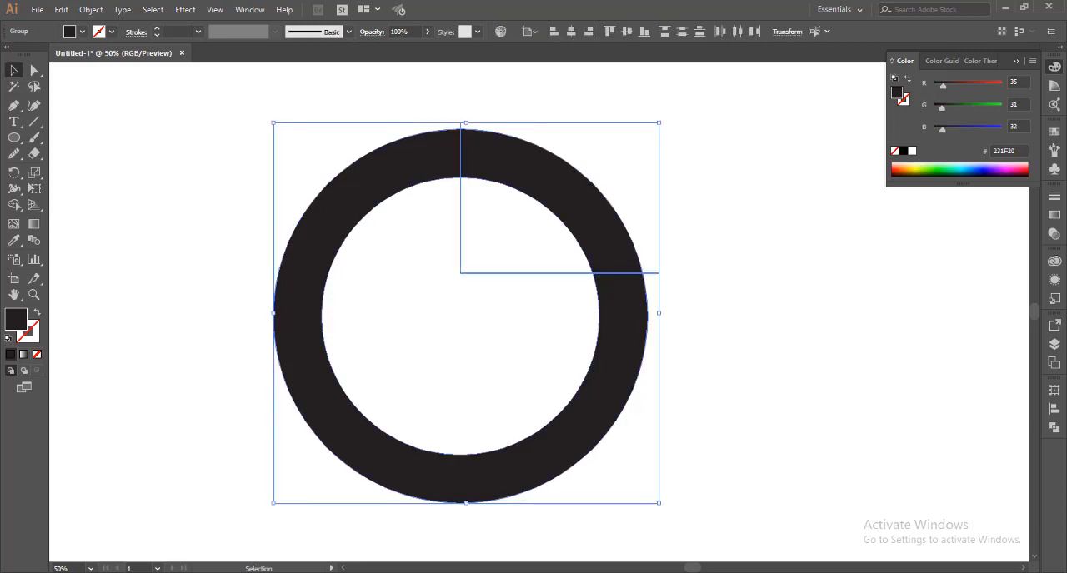
{"action": "left_click", "coordinate": [1055, 426]}
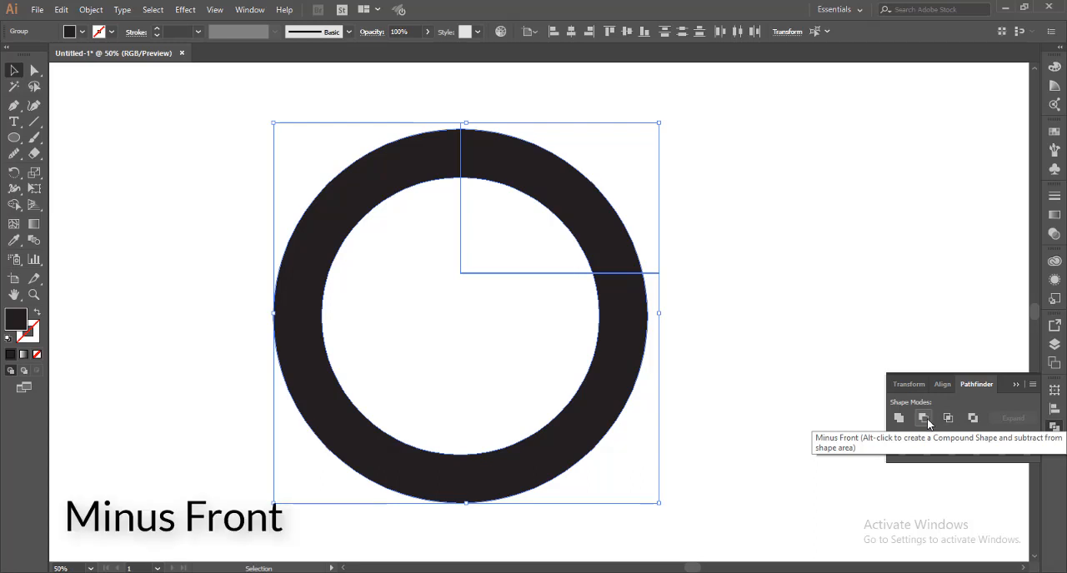
{"action": "left_click", "coordinate": [927, 418]}
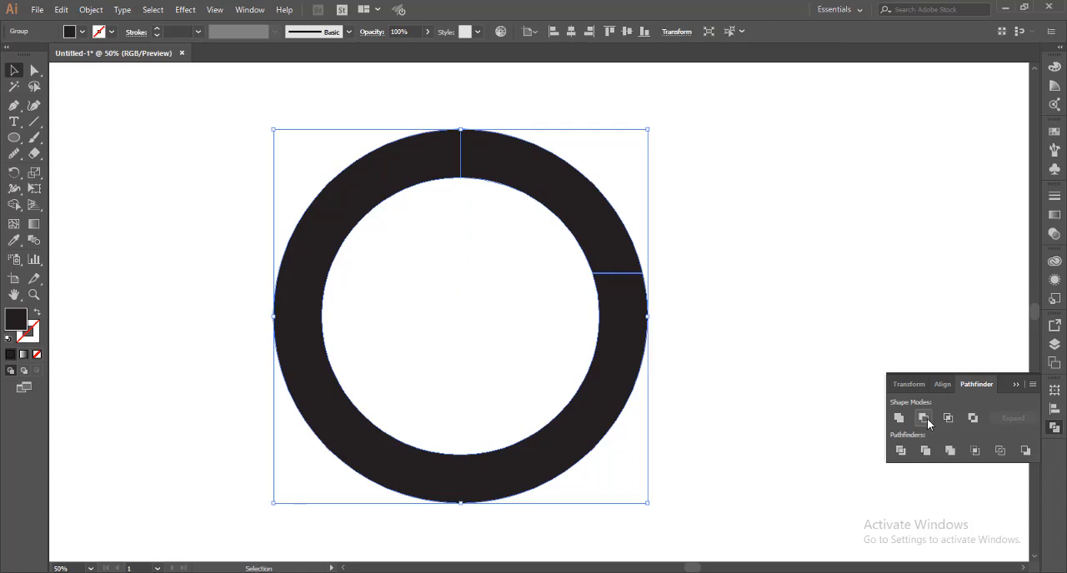
{"action": "left_click", "coordinate": [1016, 384]}
Ungroup the divided ring and delete its upper-right segment
{"action": "right_click", "coordinate": [646, 335]}
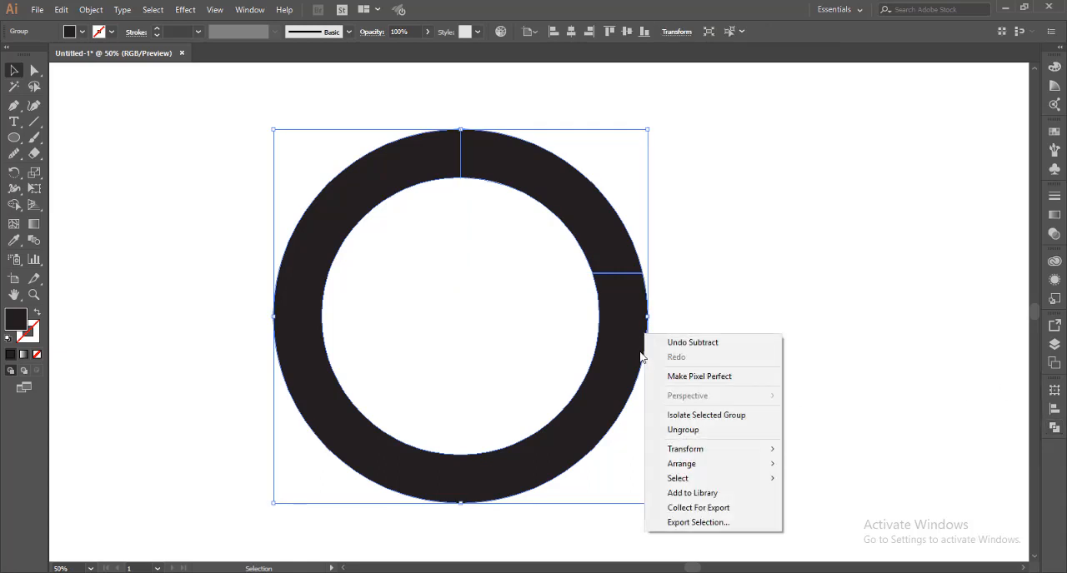
{"action": "left_click", "coordinate": [683, 430]}
{"action": "left_click", "coordinate": [757, 315]}
{"action": "left_click_drag", "start_coordinate": [595, 219], "coordinate": [786, 219]}
{"action": "key", "text": "Delete"}
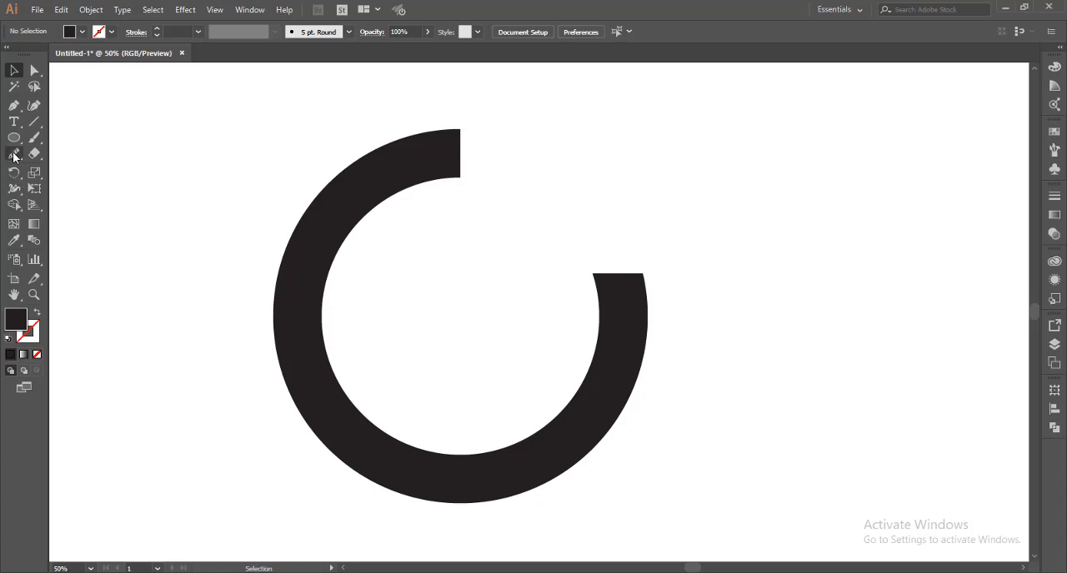
With the Pen tool, draw a curved path across the ring's lower-left band and give it a stroke with no fill
{"action": "left_click", "coordinate": [14, 106]}
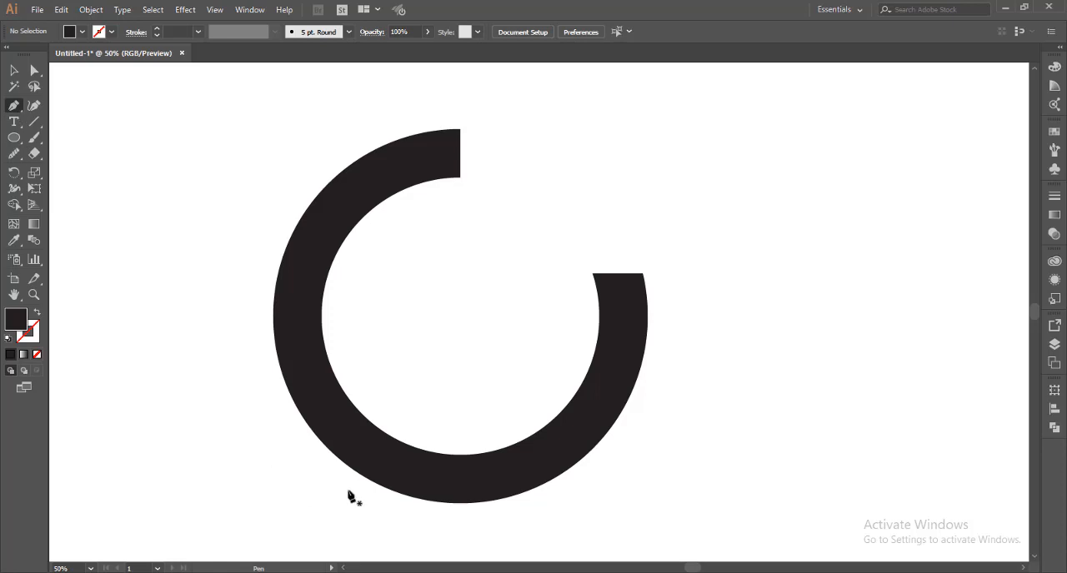
{"action": "left_click", "coordinate": [347, 490]}
{"action": "mouse_move", "coordinate": [412, 411]}
{"action": "left_mouse_down"}
{"action": "mouse_move", "coordinate": [466, 405]}
{"action": "mouse_move", "coordinate": [469, 381]}
{"action": "left_mouse_up"}
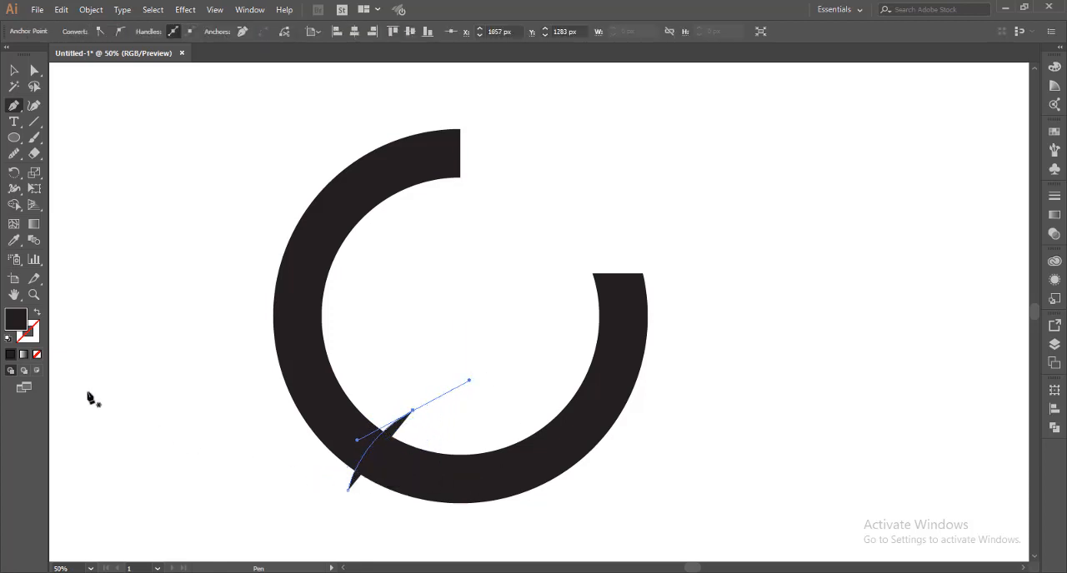
{"action": "left_click", "coordinate": [38, 314]}
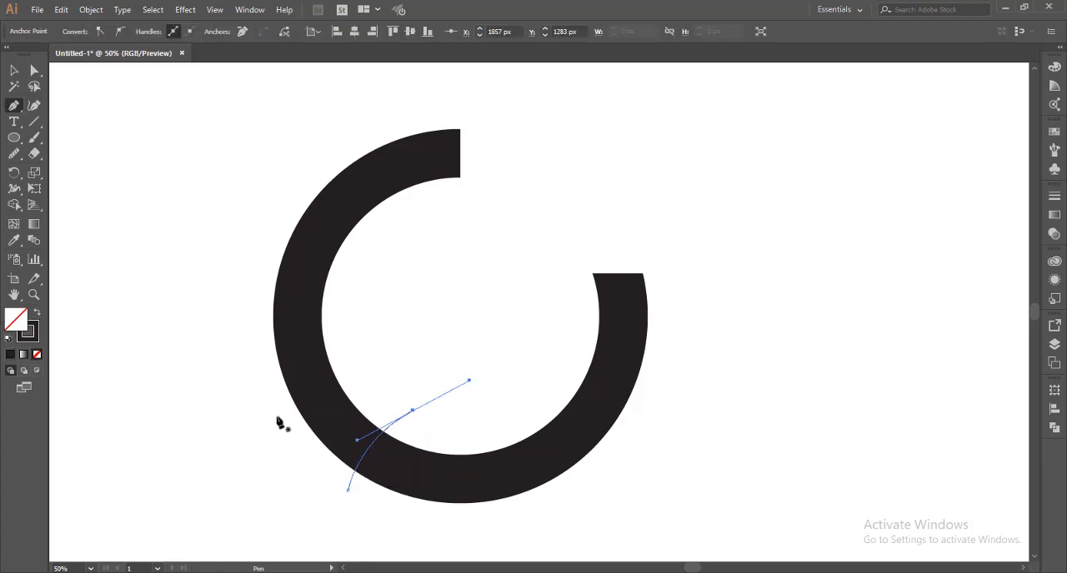
{"action": "key", "text": "v"}
{"action": "left_click", "coordinate": [302, 476]}
Set the curved path's stroke weight to 4 pt and its stroke colour to white (FFFFFF)
{"action": "mouse_move", "coordinate": [295, 472]}
{"action": "left_mouse_down"}
{"action": "mouse_move", "coordinate": [333, 504]}
{"action": "mouse_move", "coordinate": [365, 483]}
{"action": "left_mouse_up"}
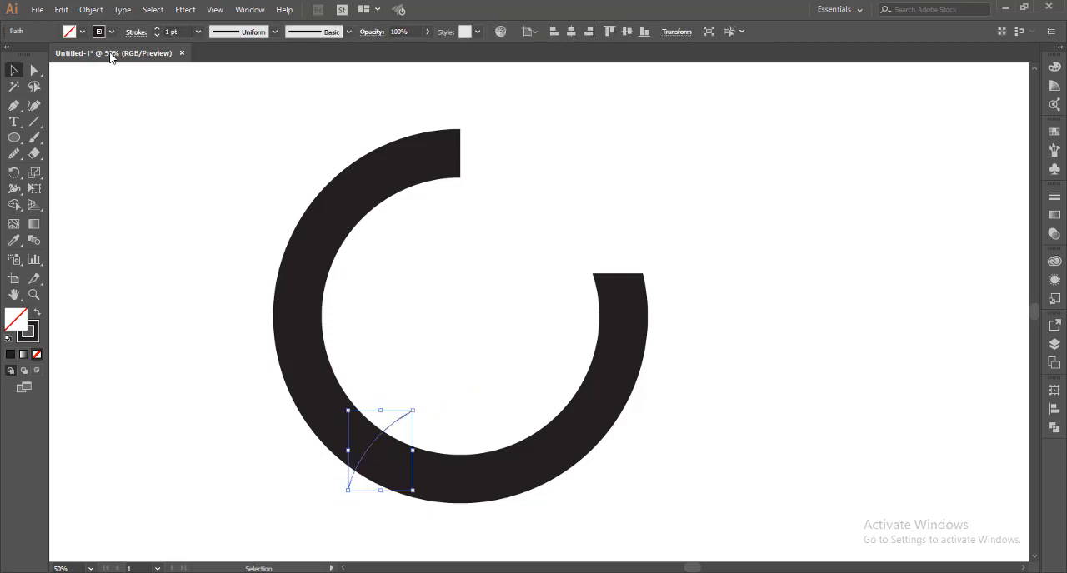
{"action": "left_click", "coordinate": [156, 29]}
{"action": "left_click", "coordinate": [157, 28]}
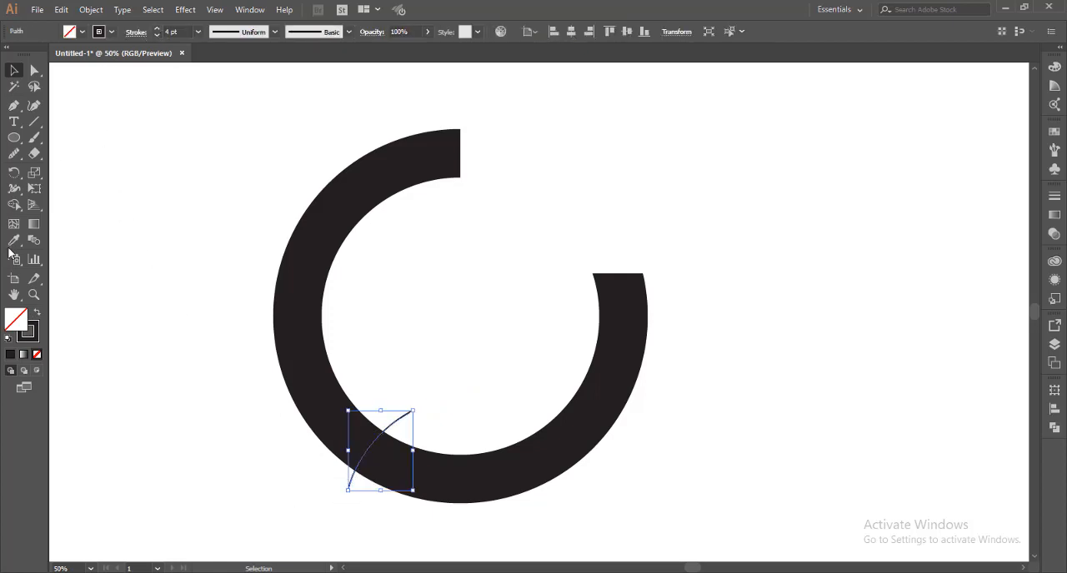
{"action": "double_click", "coordinate": [28, 332]}
{"action": "left_click_drag", "start_coordinate": [437, 150], "coordinate": [303, 86]}
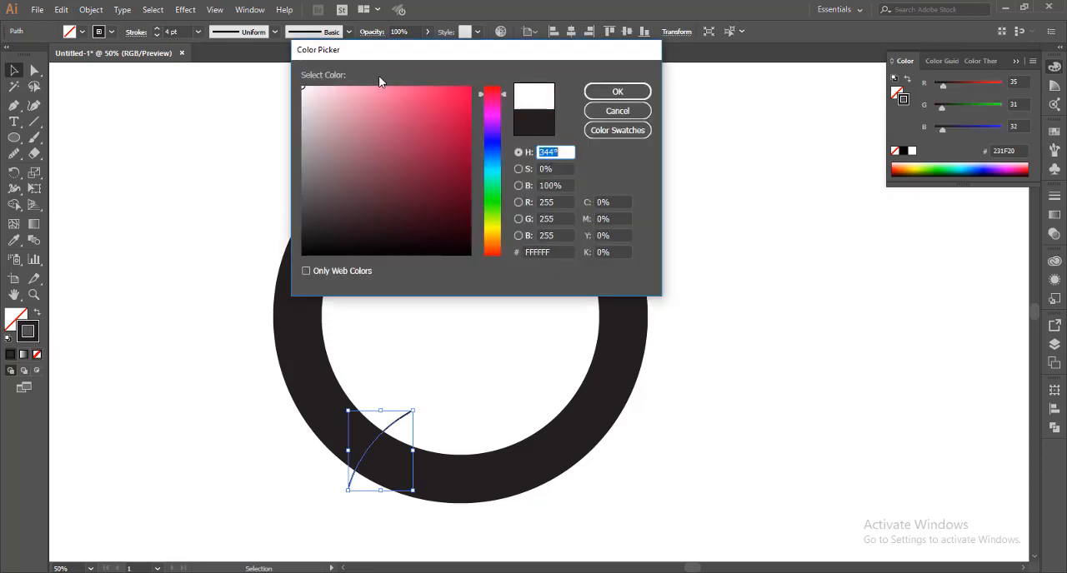
{"action": "left_click", "coordinate": [618, 92]}
{"action": "left_click", "coordinate": [182, 309]}
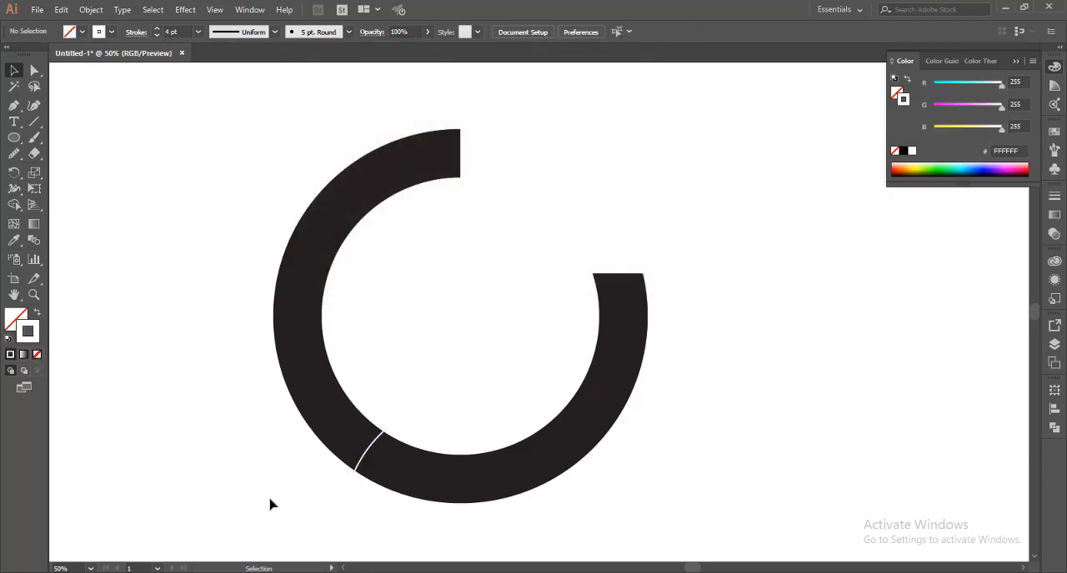
Increase the white curve's stroke weight to 38 pt to widen the gap in the ring
{"action": "left_click", "coordinate": [349, 488]}
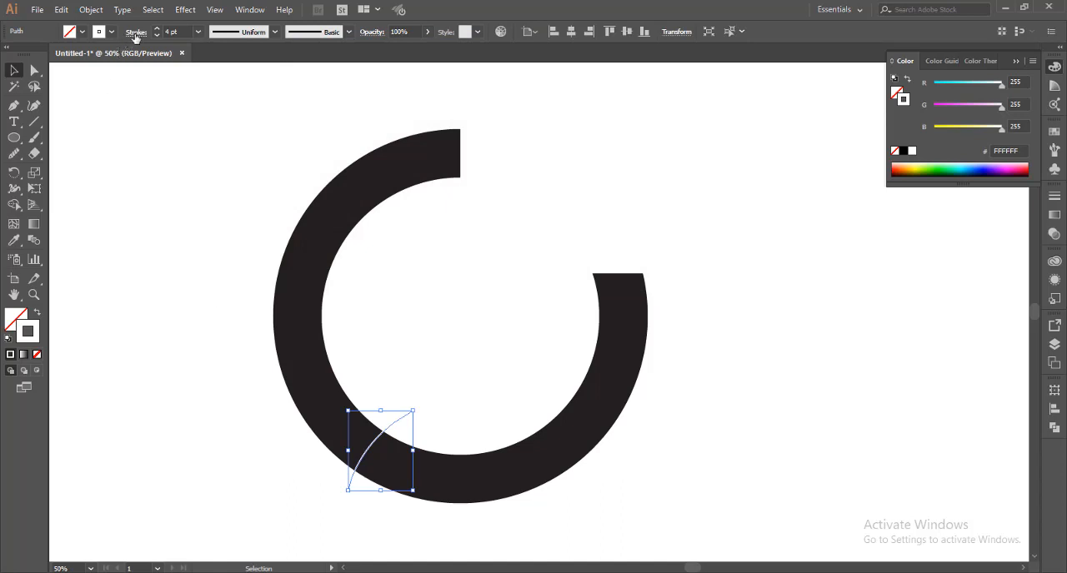
{"action": "left_click", "coordinate": [155, 28]}
{"action": "left_click_drag", "start_coordinate": [155, 30], "coordinate": [155, 31]}
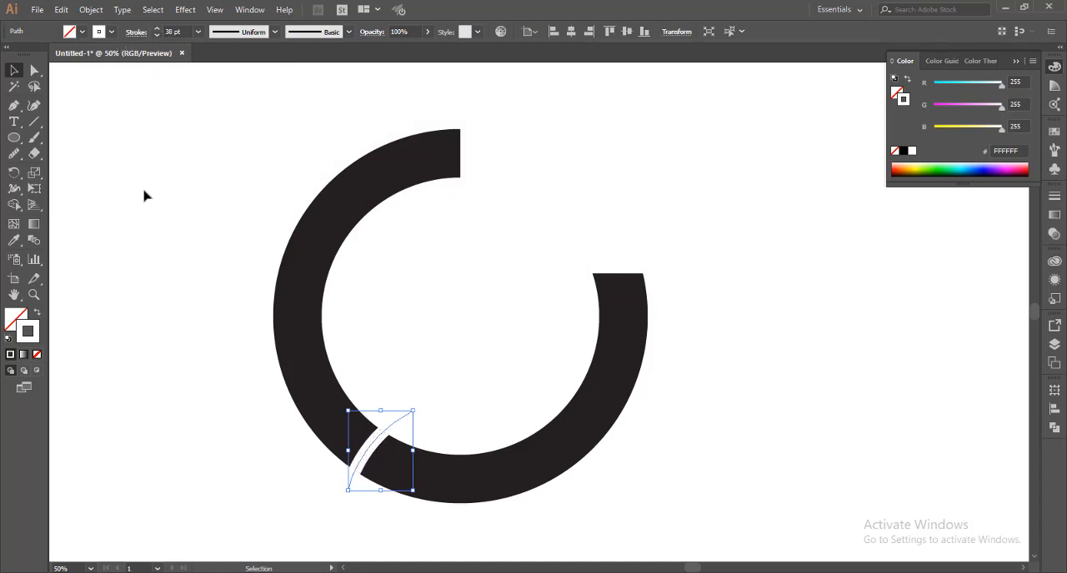
{"action": "left_click", "coordinate": [153, 405]}
Increase the white curve's stroke weight to 40 pt
{"action": "key", "text": "ctrl+minus"}
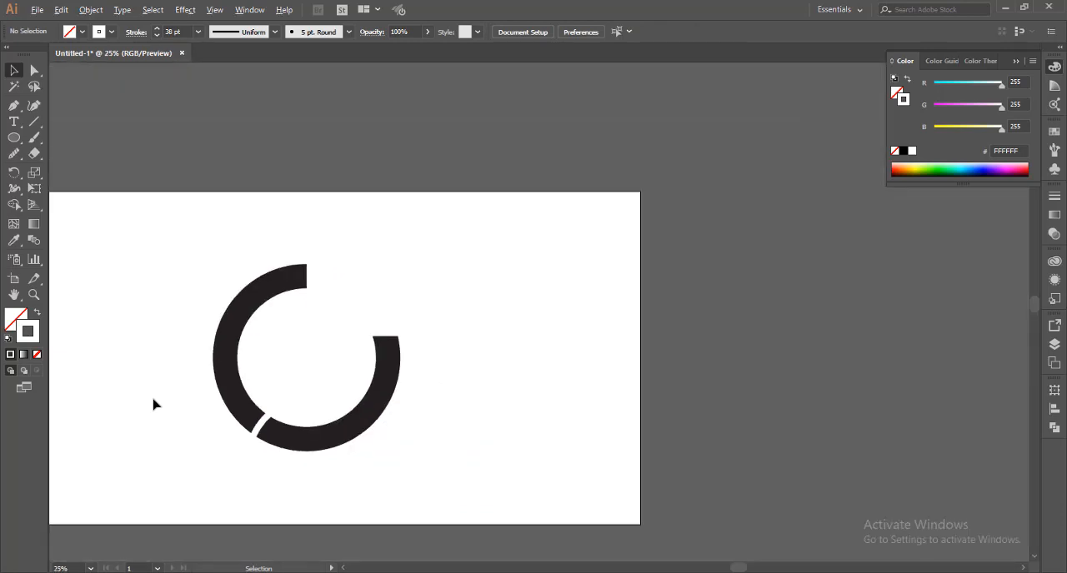
{"action": "key", "text": "ctrl+plus"}
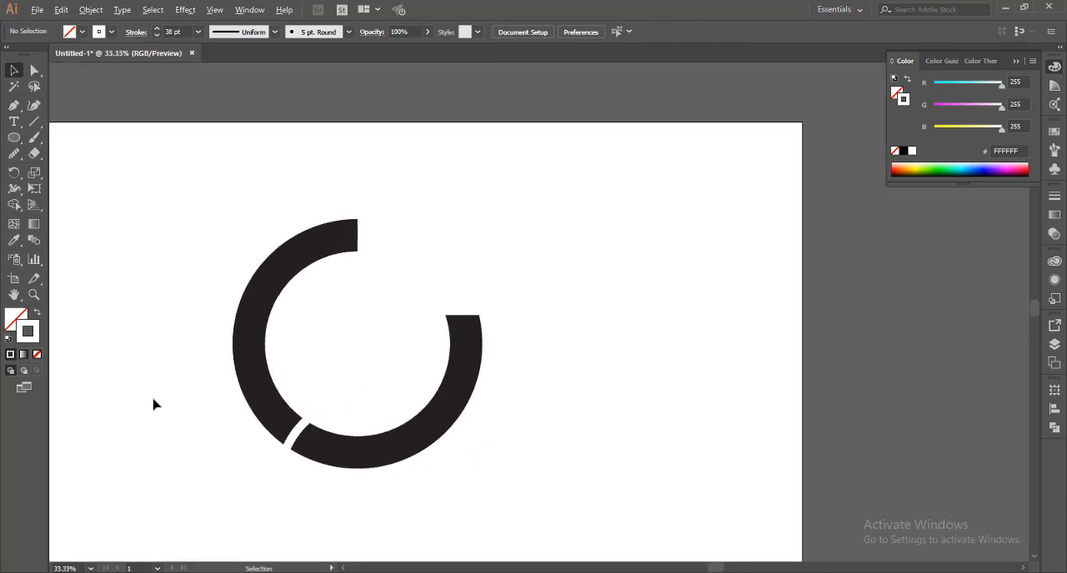
{"action": "key", "text": "ctrl+plus"}
{"action": "left_click", "coordinate": [351, 490]}
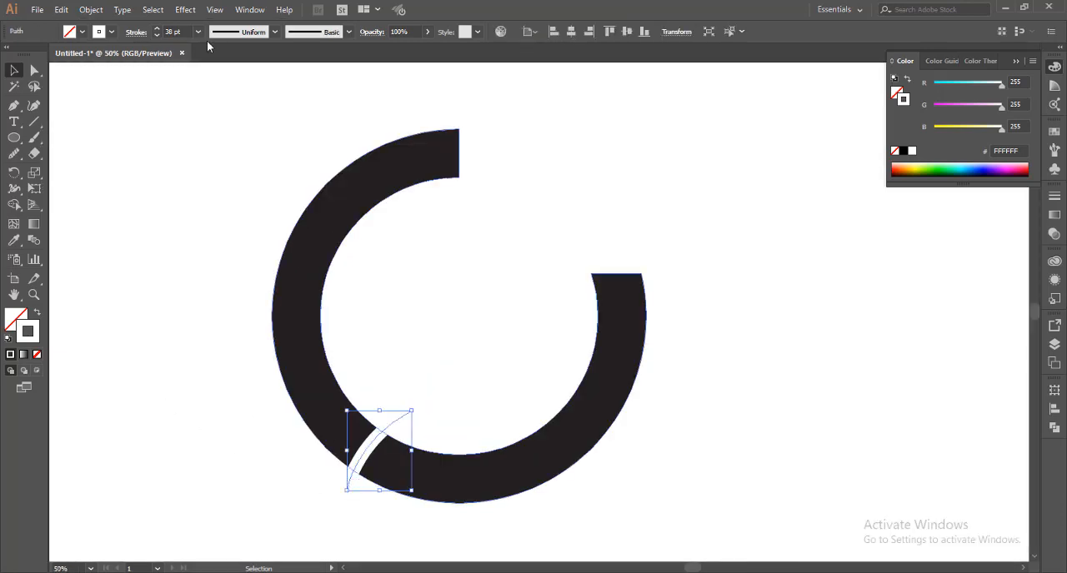
{"action": "left_click", "coordinate": [157, 32]}
{"action": "left_click", "coordinate": [155, 245]}
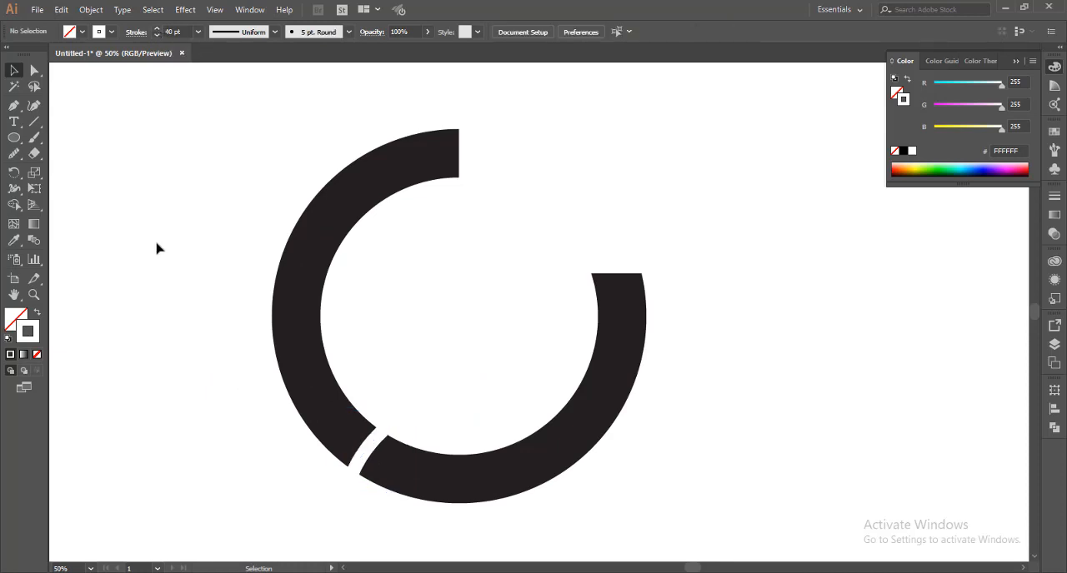
Expand the white curve's fill and stroke into an outlined shape
{"action": "left_click", "coordinate": [363, 456]}
{"action": "left_click", "coordinate": [91, 10]}
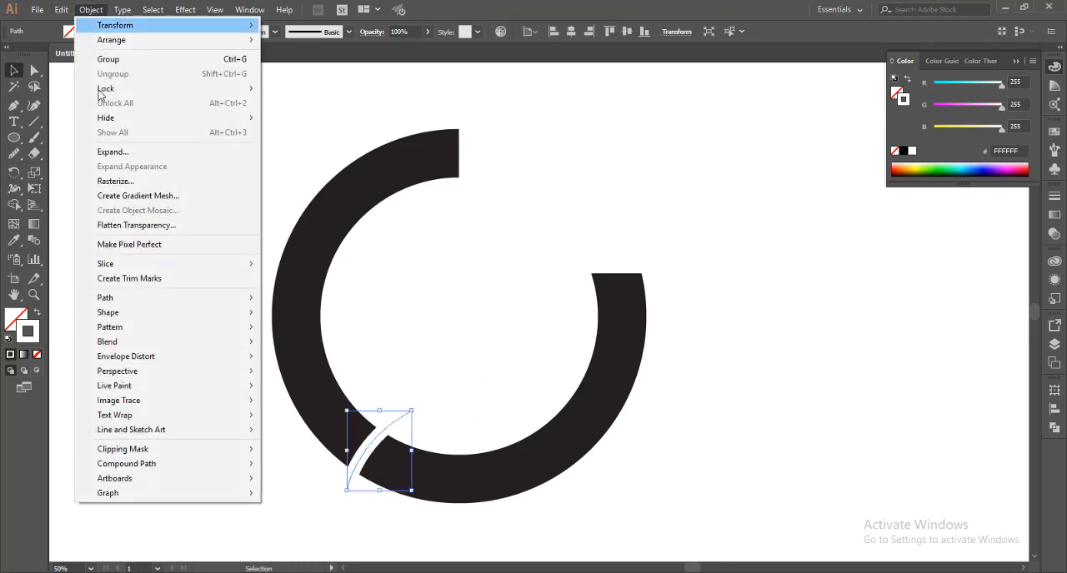
{"action": "left_click", "coordinate": [118, 151]}
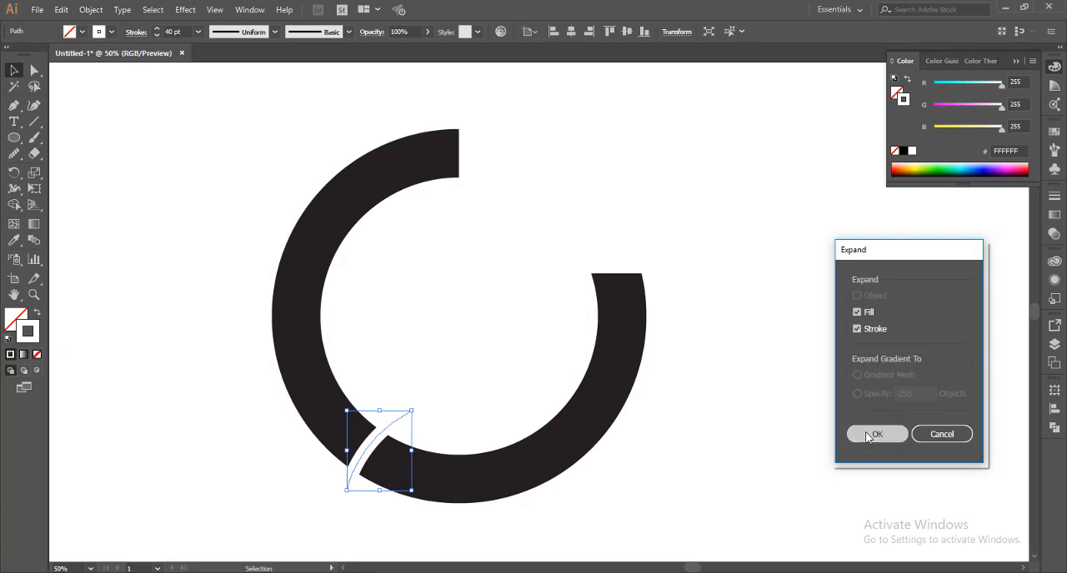
{"action": "left_click", "coordinate": [897, 434]}
{"action": "left_click", "coordinate": [601, 507]}
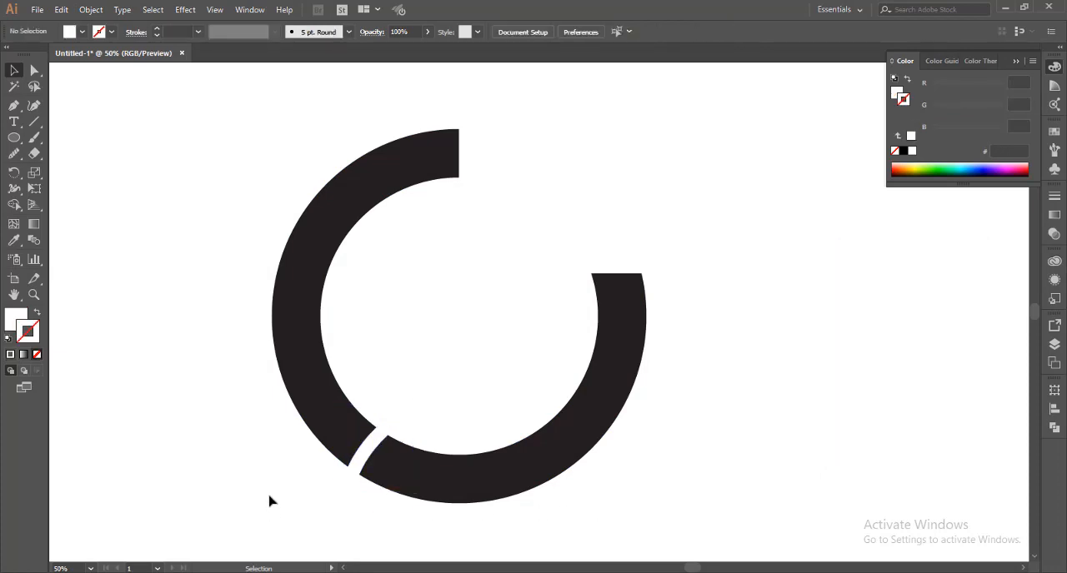
Subtract the expanded curve from the black ring segments with Minus Front to cut a real gap at the lower left
{"action": "left_click_drag", "start_coordinate": [268, 476], "coordinate": [430, 455]}
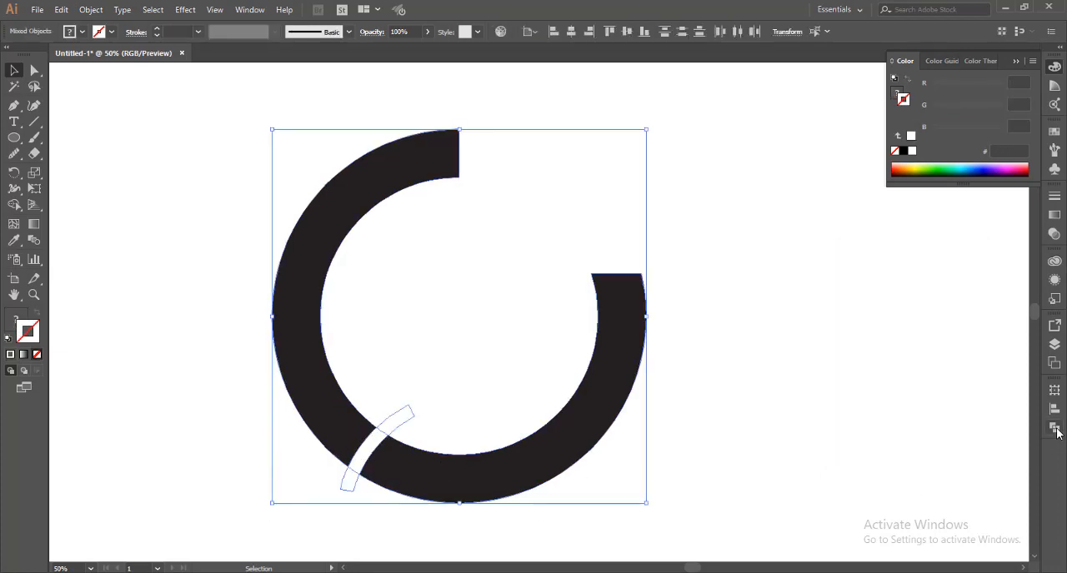
{"action": "left_click", "coordinate": [1054, 426]}
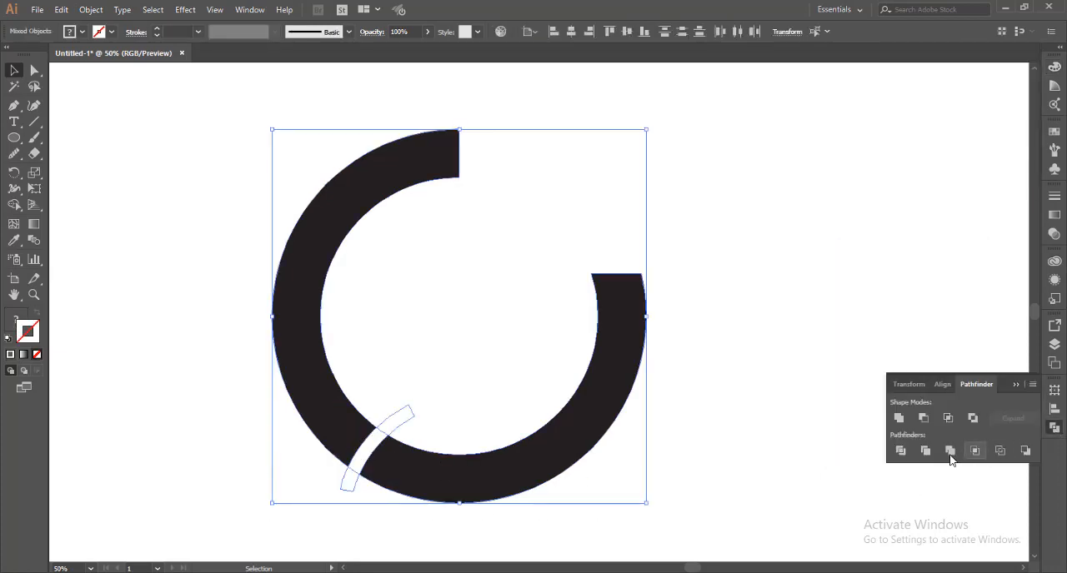
{"action": "left_click", "coordinate": [923, 418]}
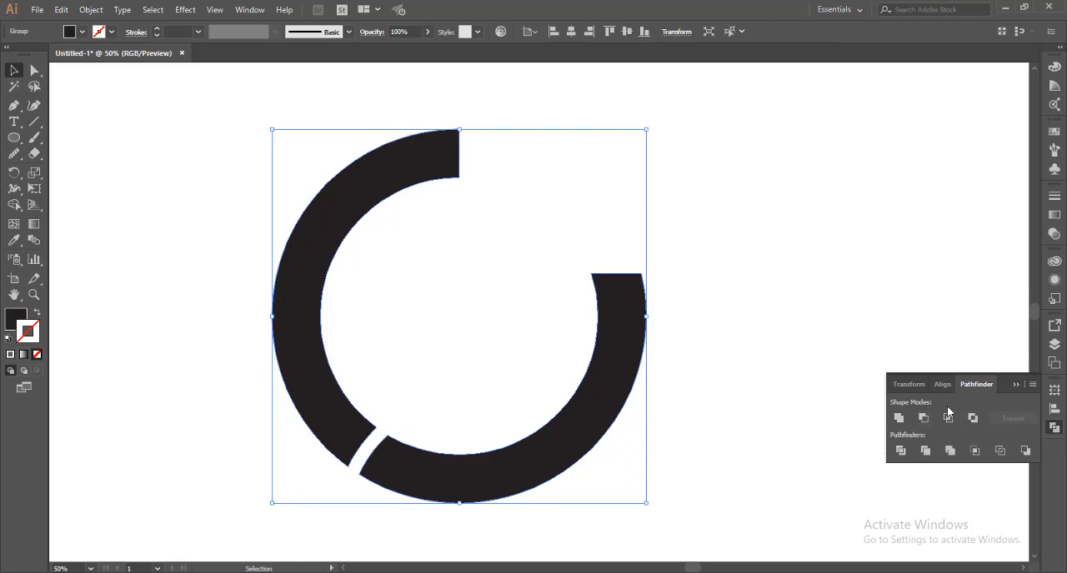
{"action": "left_click", "coordinate": [1014, 385]}
{"action": "left_click", "coordinate": [896, 392]}
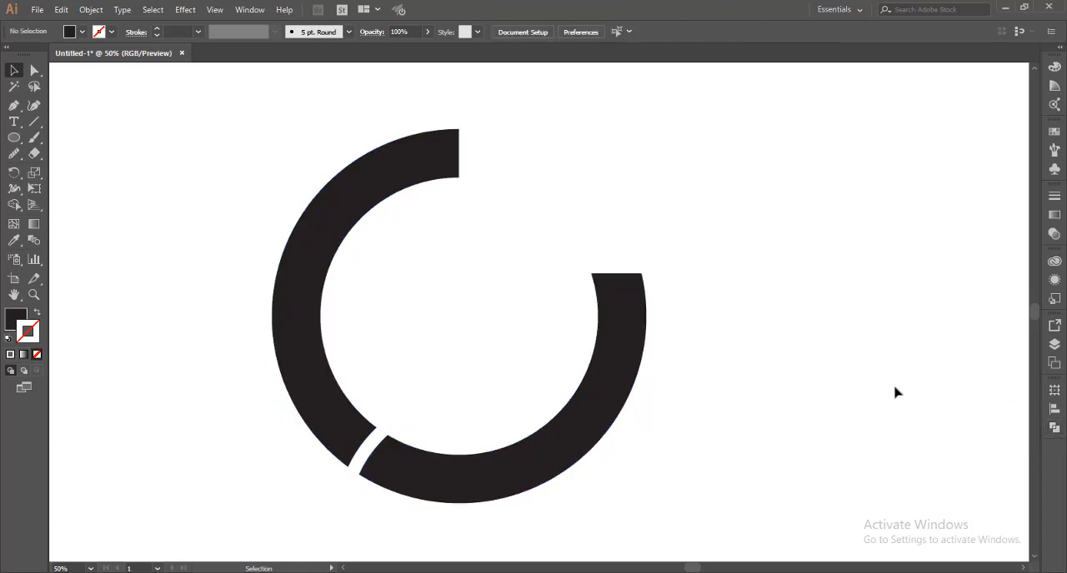
Draw a horizontal black rectangle at the ring's right end and move it down until its upper edge aligns with the cut end
{"action": "left_click_drag", "start_coordinate": [13, 138], "coordinate": [48, 140]}
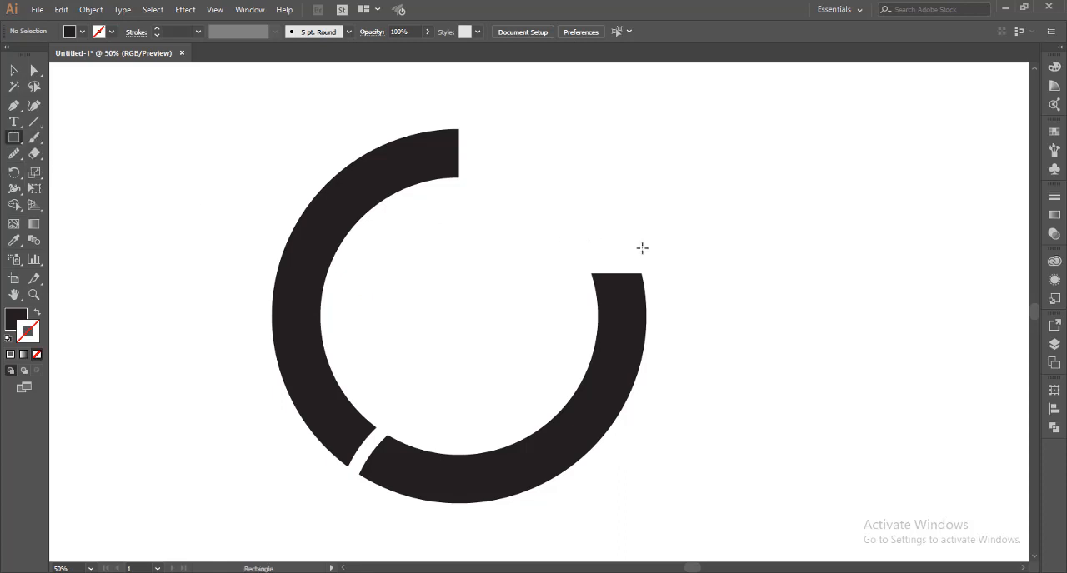
{"action": "left_click_drag", "start_coordinate": [641, 248], "coordinate": [586, 234]}
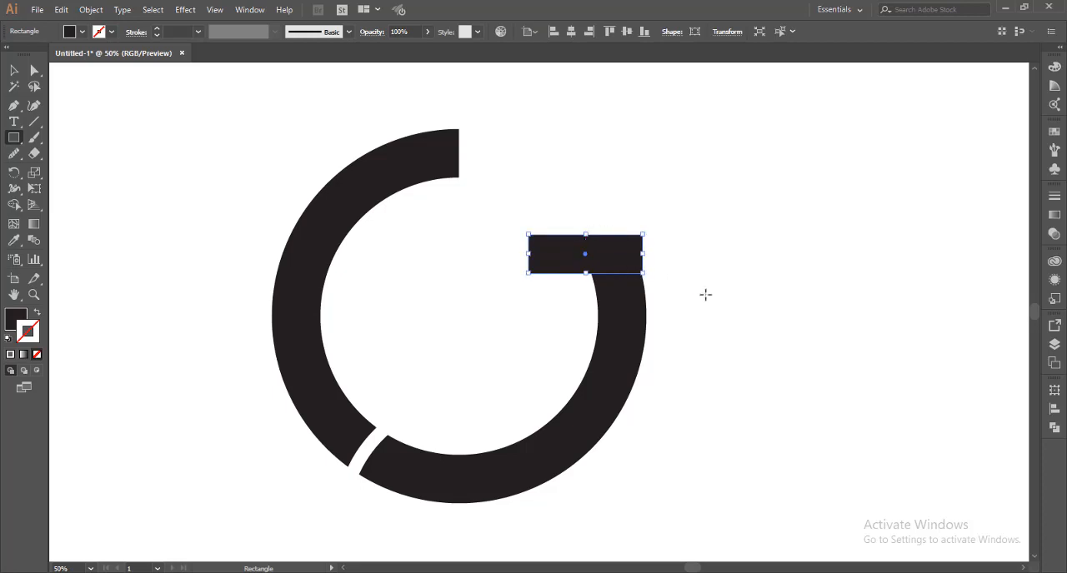
{"action": "key", "text": "v"}
{"action": "left_click", "coordinate": [707, 295]}
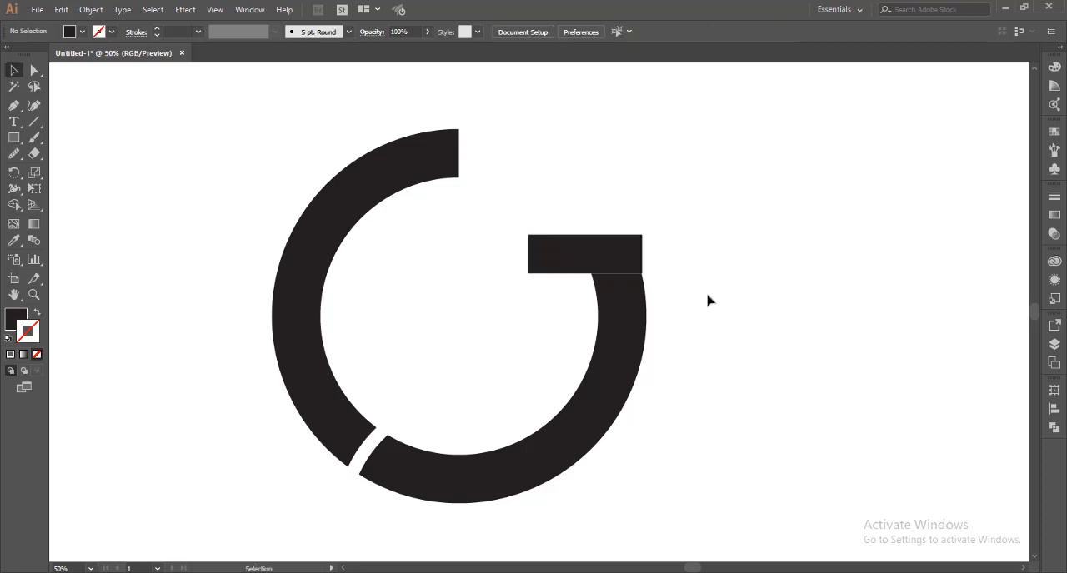
{"action": "left_click_drag", "start_coordinate": [633, 252], "coordinate": [636, 299]}
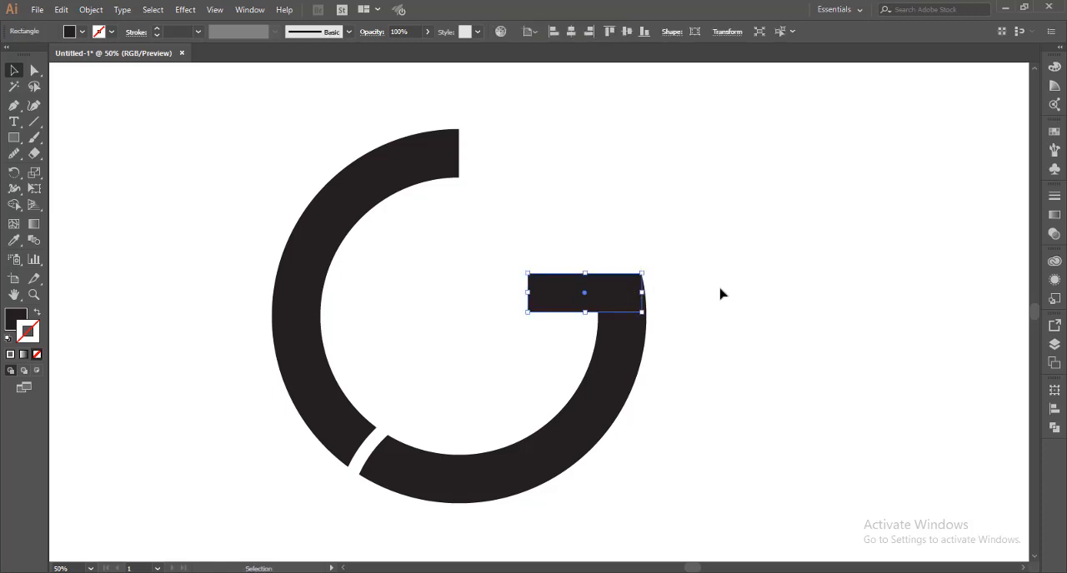
{"action": "left_click", "coordinate": [725, 294]}
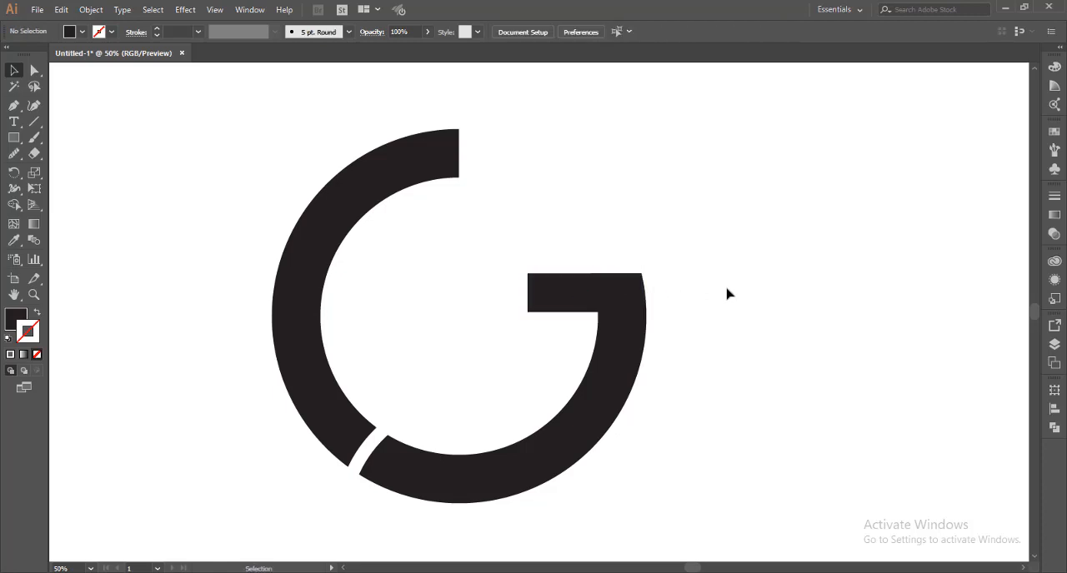
Duplicate the horizontal bar straight across to the ring's left band so it projects inward as the E's middle arm
{"action": "left_click", "coordinate": [593, 297]}
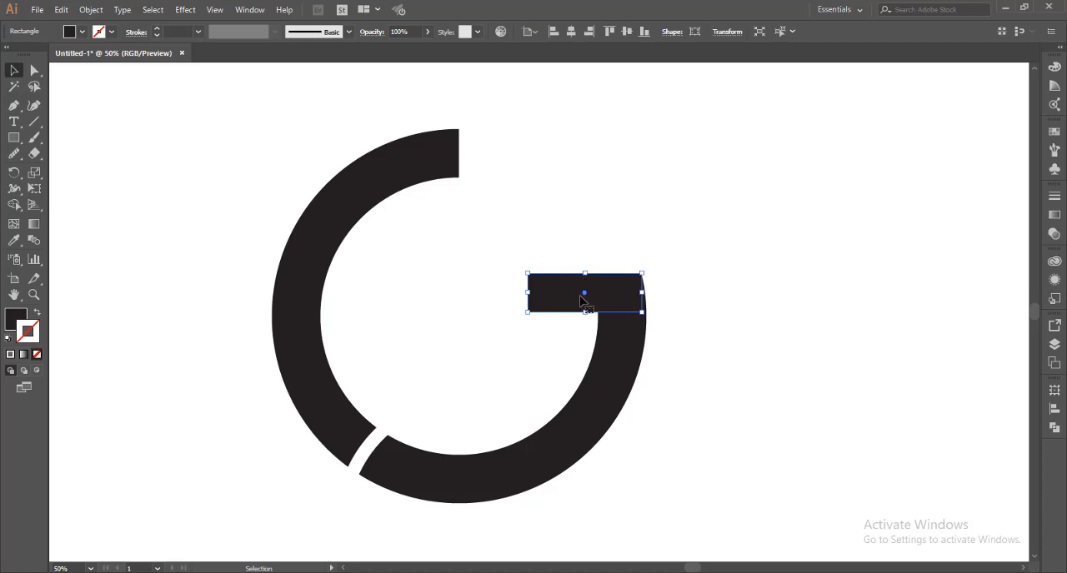
{"action": "left_click", "coordinate": [581, 297]}
{"action": "left_click", "coordinate": [587, 296]}
{"action": "left_click_drag", "start_coordinate": [586, 296], "coordinate": [337, 300]}
{"action": "left_click", "coordinate": [185, 326]}
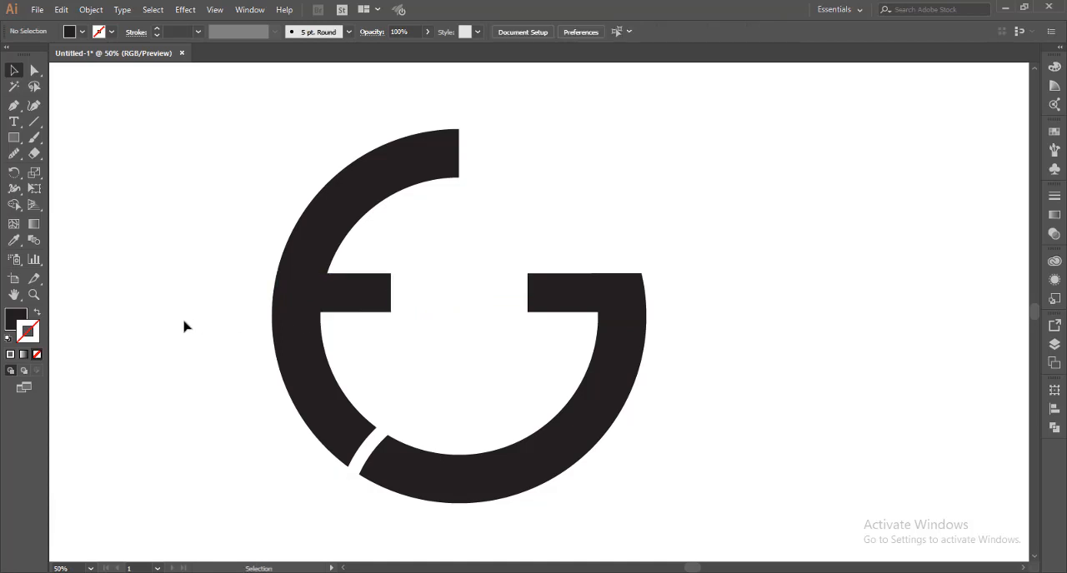
Ungroup the cut ring so its left and right arcs are separate shapes
{"action": "scroll", "coordinate": [186, 326], "scroll_direction": "down", "scroll_amount": 2}
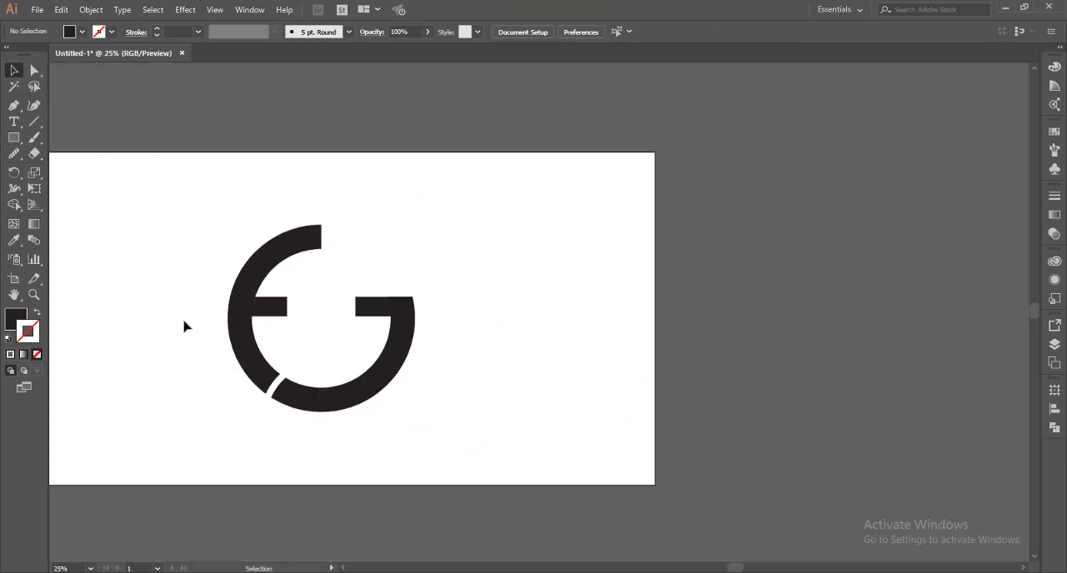
{"action": "left_click_drag", "start_coordinate": [185, 326], "coordinate": [321, 331]}
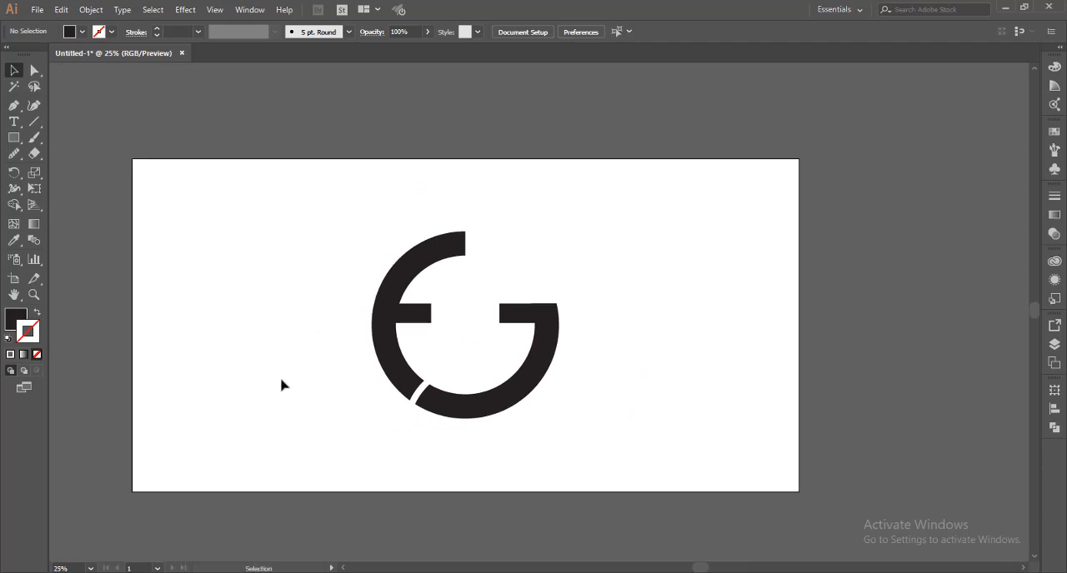
{"action": "scroll", "coordinate": [281, 385], "scroll_direction": "up", "scroll_amount": 1, "text": "alt"}
{"action": "left_click", "coordinate": [544, 400]}
{"action": "right_click", "coordinate": [544, 401]}
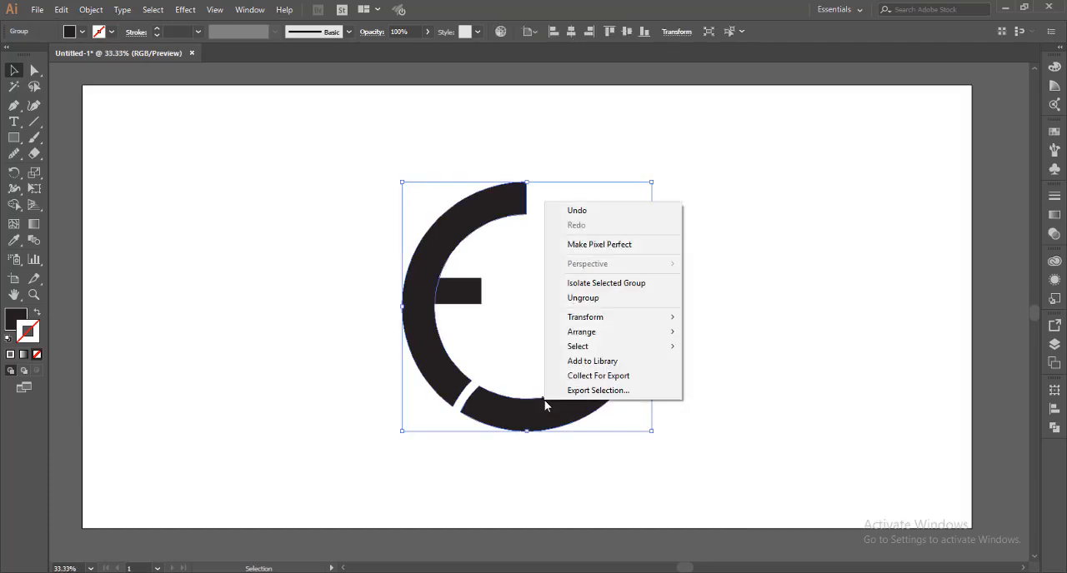
{"action": "left_click", "coordinate": [582, 298]}
{"action": "left_click", "coordinate": [617, 396]}
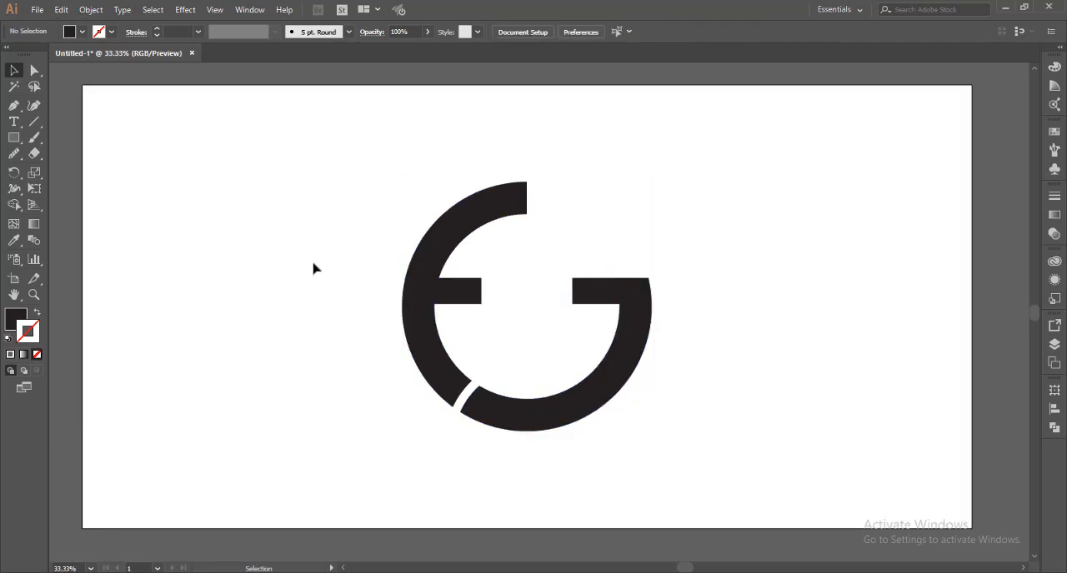
Unite the left arc and its horizontal bar into one E shape
{"action": "left_click_drag", "start_coordinate": [313, 268], "coordinate": [472, 317]}
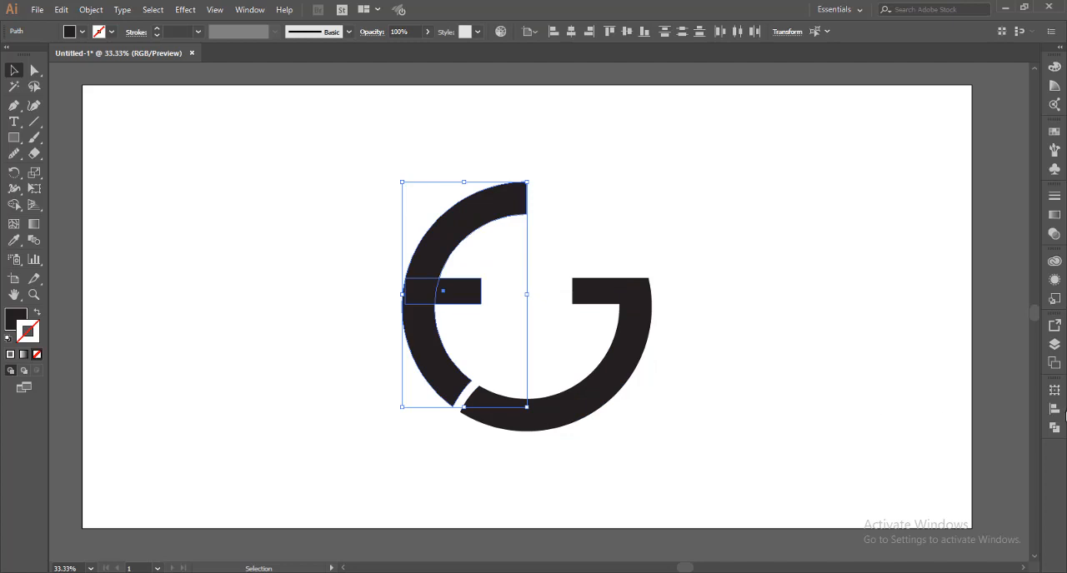
{"action": "left_click", "coordinate": [1056, 427]}
{"action": "left_click", "coordinate": [900, 421]}
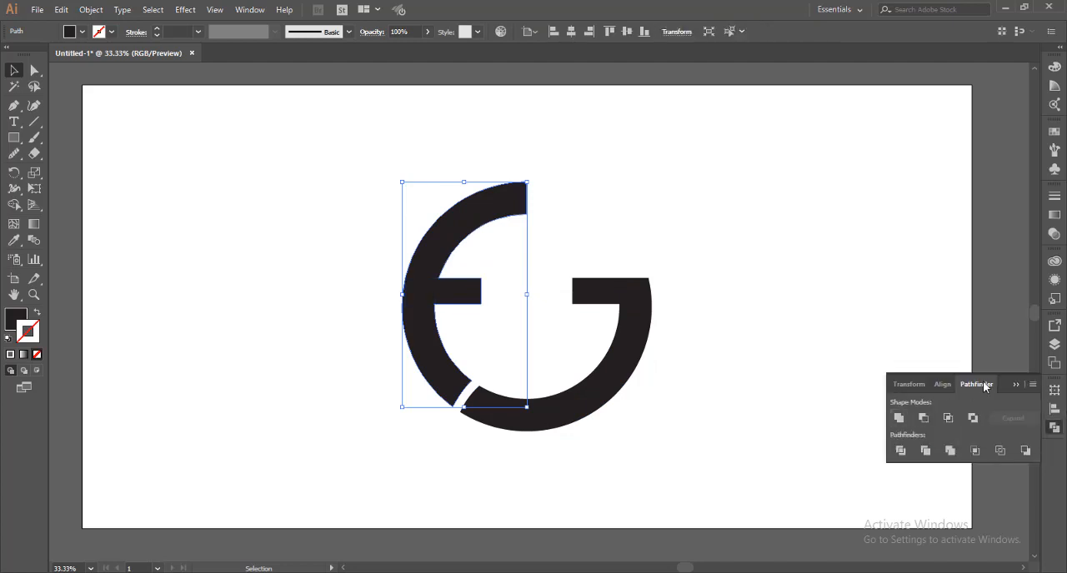
{"action": "left_click", "coordinate": [1014, 386]}
Unite the lower-right arc and its horizontal bar into one G shape
{"action": "left_click_drag", "start_coordinate": [710, 222], "coordinate": [596, 342]}
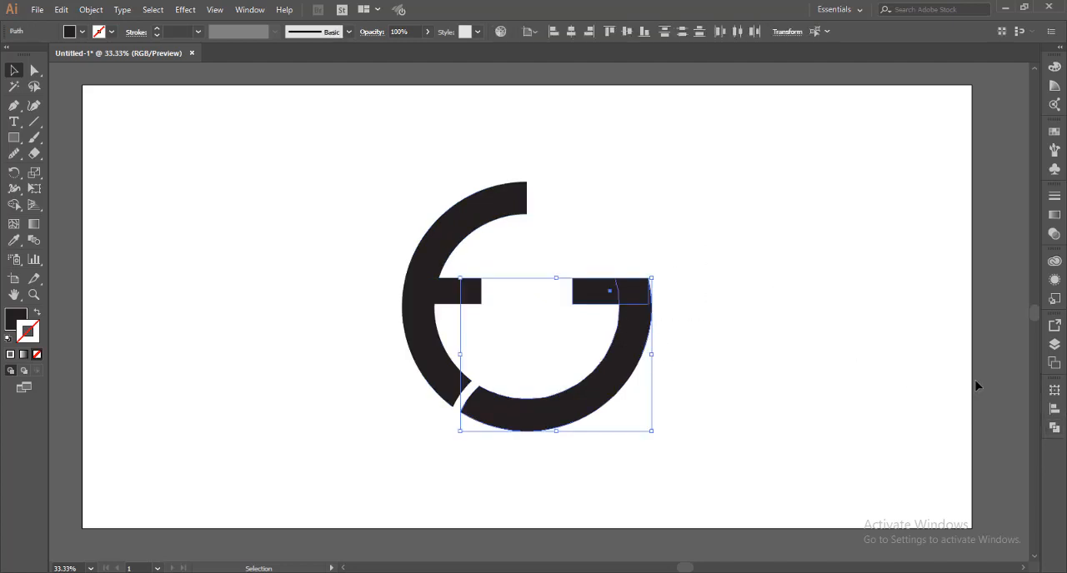
{"action": "left_click", "coordinate": [1053, 428]}
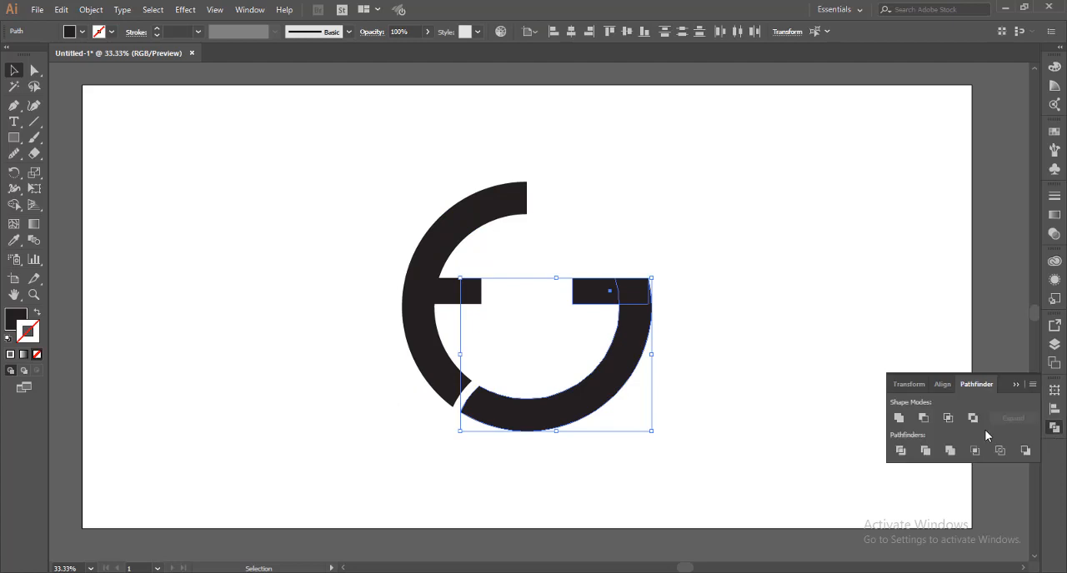
{"action": "left_click", "coordinate": [897, 418]}
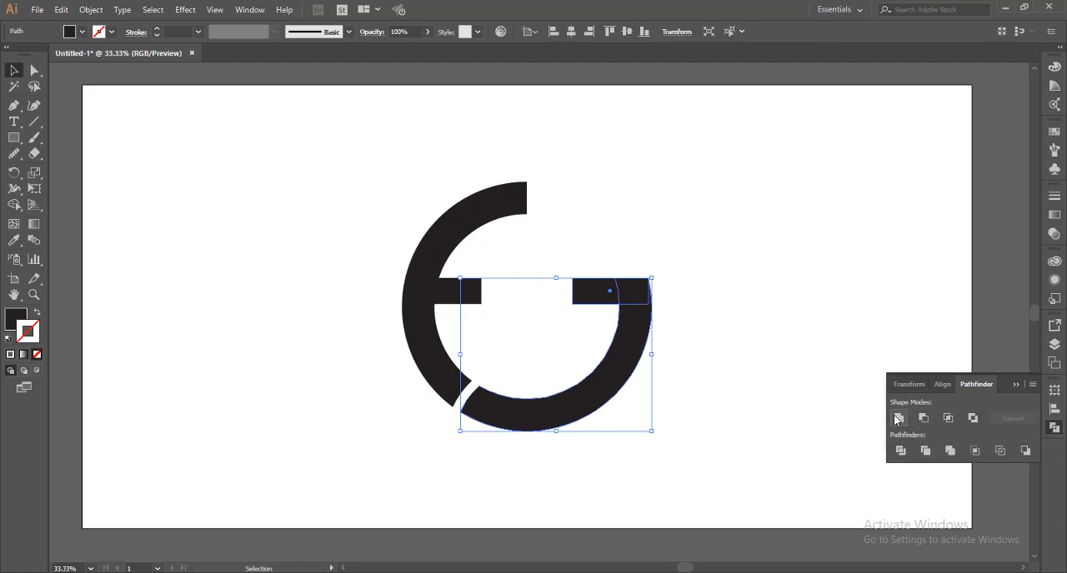
{"action": "left_click", "coordinate": [798, 374]}
With the Pen tool, draw a closed, curved black leaf shape above the G's horizontal bar, pointing to the upper right
{"action": "scroll", "coordinate": [798, 375], "scroll_direction": "up", "scroll_amount": 1}
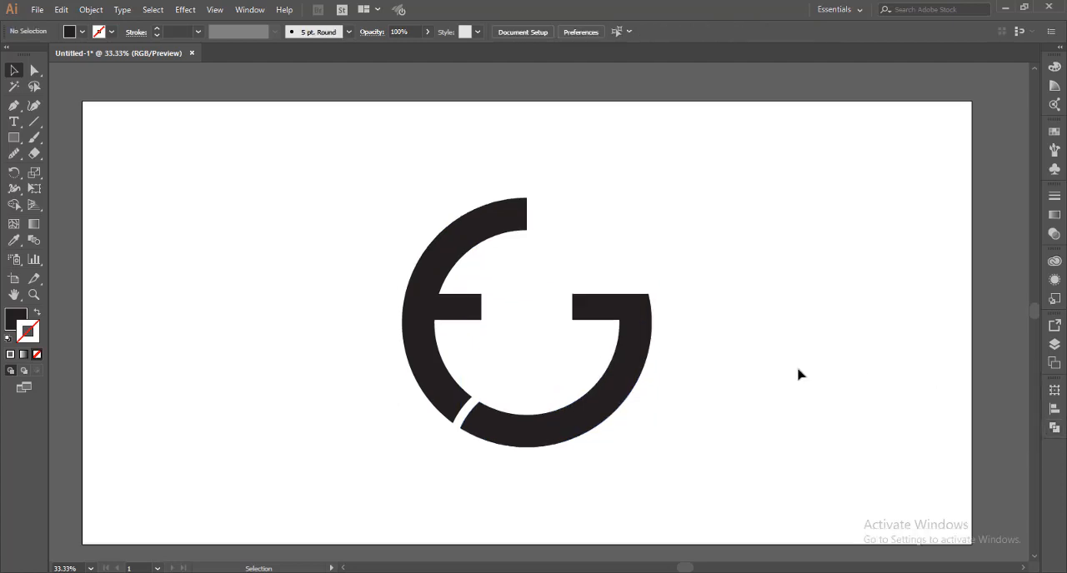
{"action": "scroll", "coordinate": [798, 375], "scroll_direction": "up", "scroll_amount": 1}
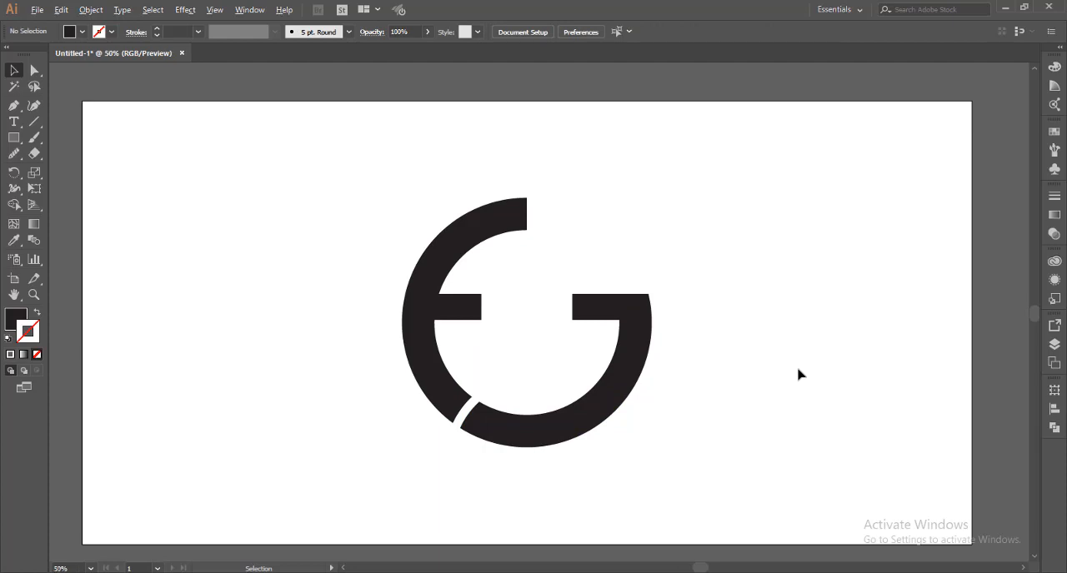
{"action": "left_click_drag", "start_coordinate": [721, 339], "coordinate": [780, 373]}
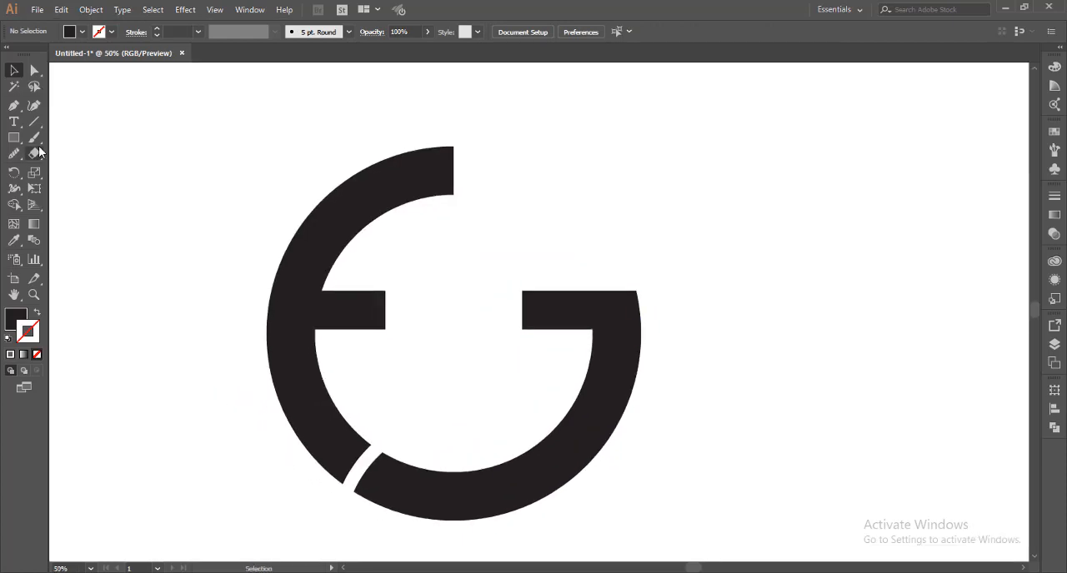
{"action": "left_click", "coordinate": [13, 106]}
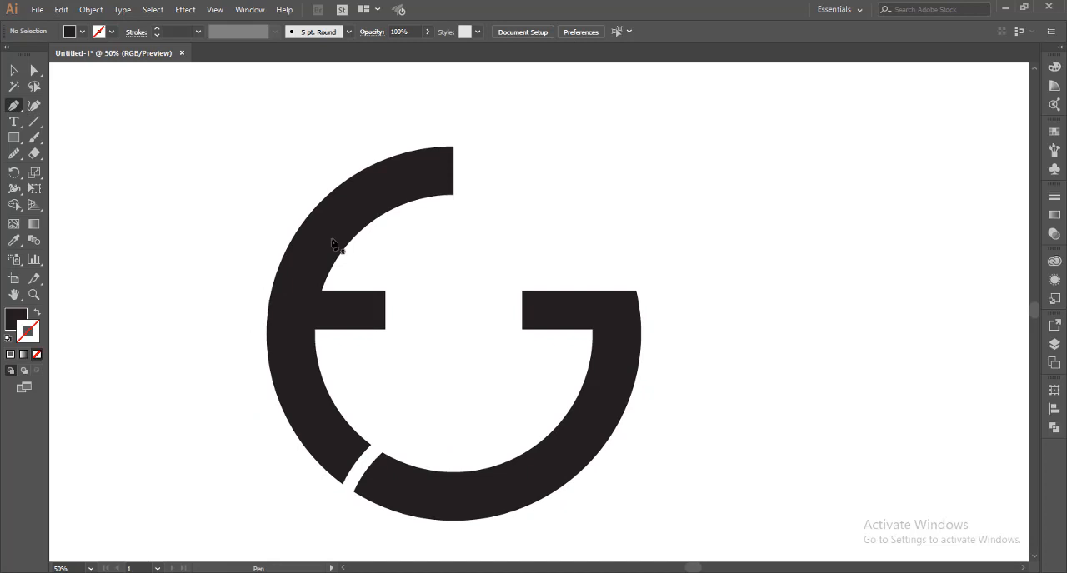
{"action": "left_click", "coordinate": [520, 264]}
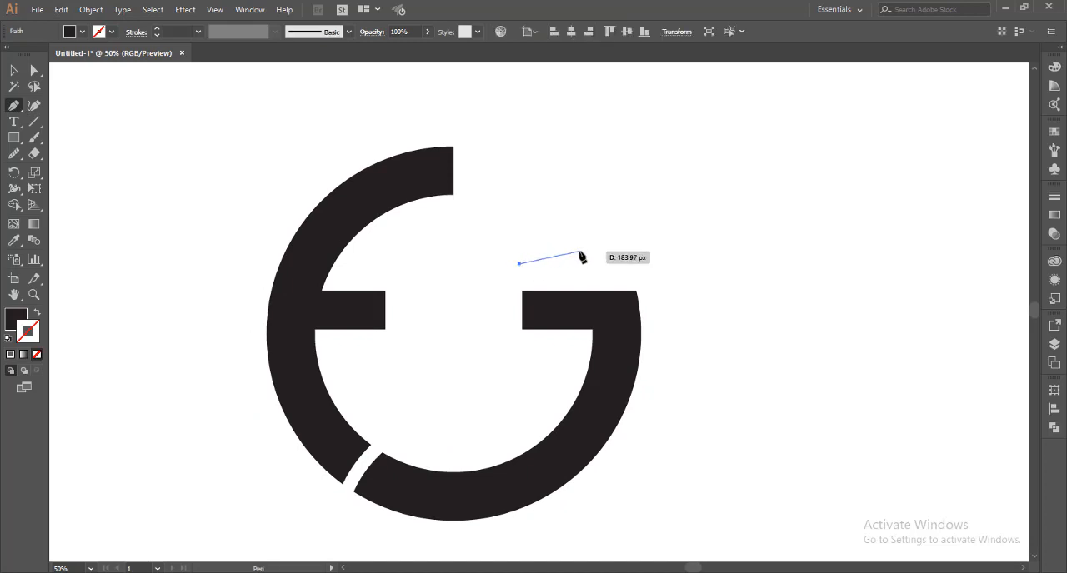
{"action": "left_click_drag", "start_coordinate": [579, 251], "coordinate": [608, 254]}
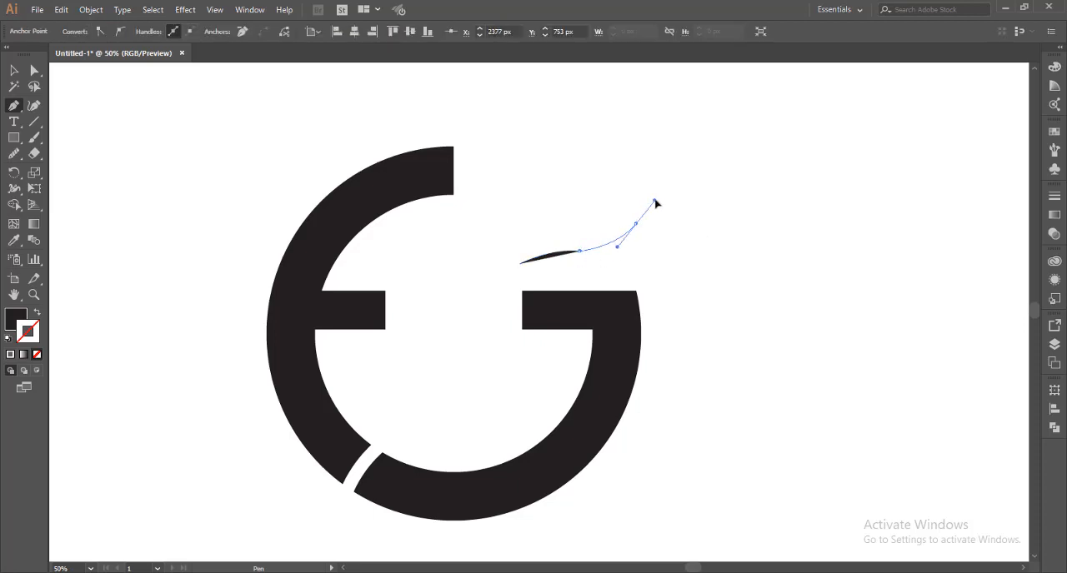
{"action": "left_click", "coordinate": [663, 202]}
{"action": "left_click", "coordinate": [635, 223]}
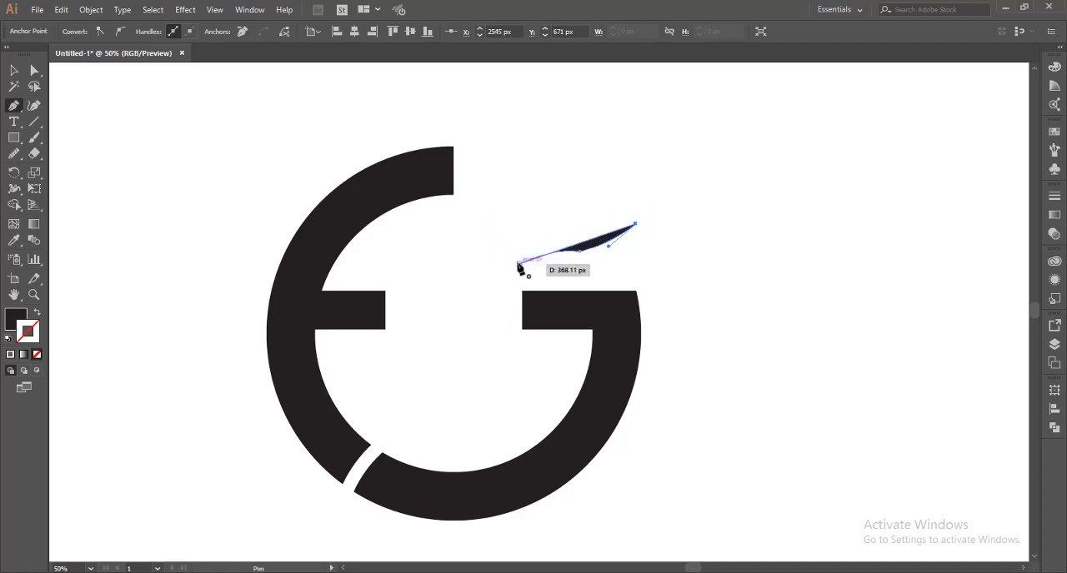
{"action": "left_click_drag", "start_coordinate": [519, 264], "coordinate": [502, 339]}
{"action": "left_click", "coordinate": [458, 273], "text": "ctrl"}
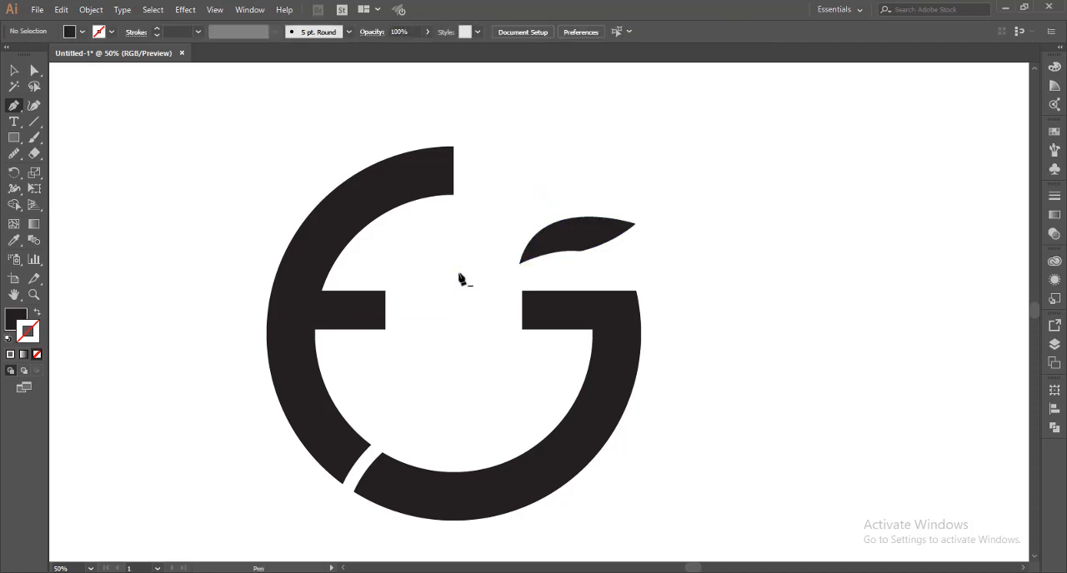
Smooth the corner on the leaf's lower edge with the Smooth tool
{"action": "key", "text": "v"}
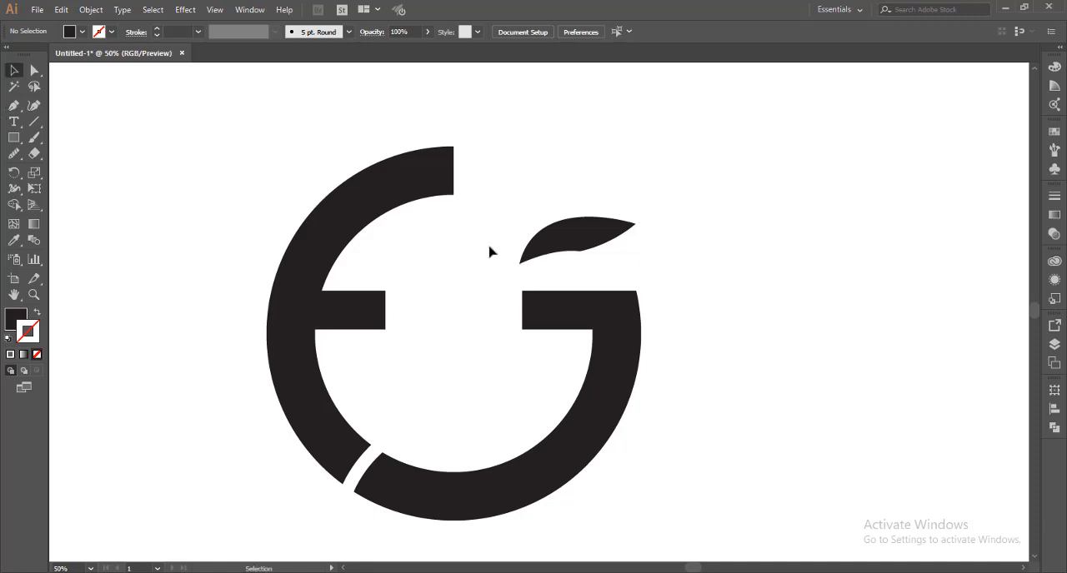
{"action": "left_click_drag", "start_coordinate": [502, 230], "coordinate": [550, 278]}
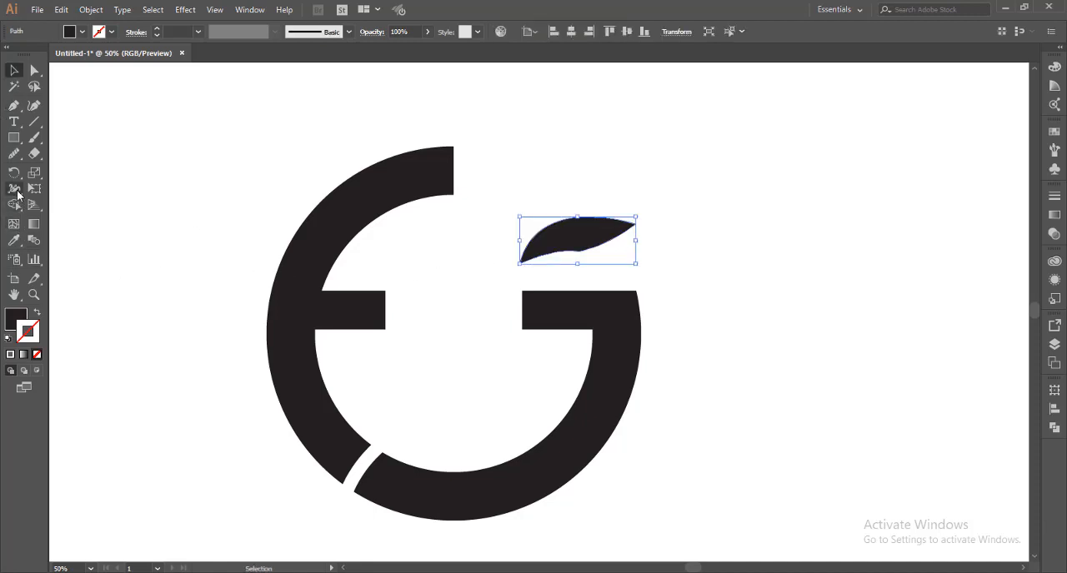
{"action": "left_click", "coordinate": [15, 155]}
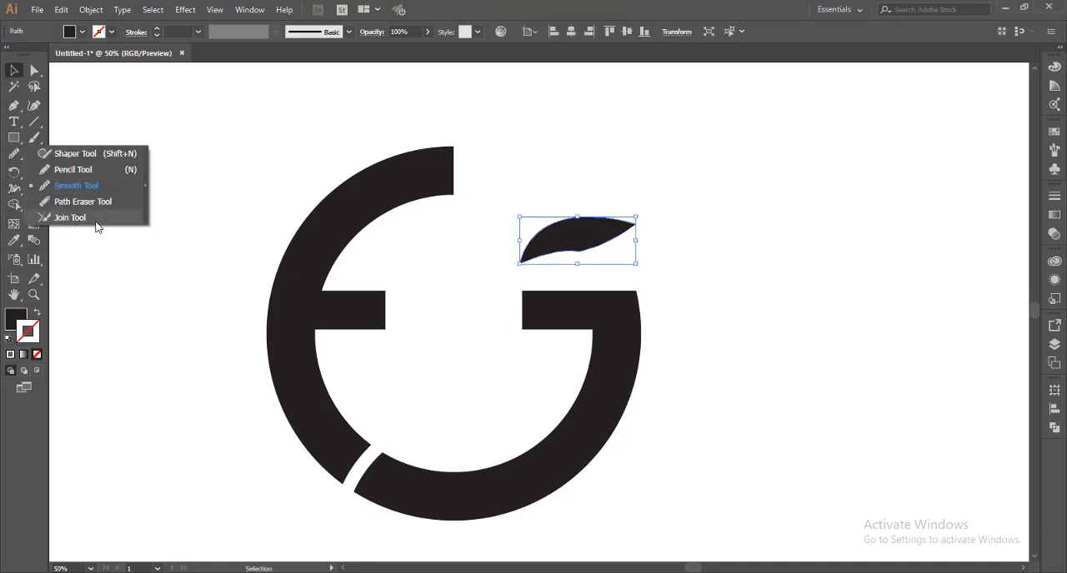
{"action": "left_click", "coordinate": [77, 185]}
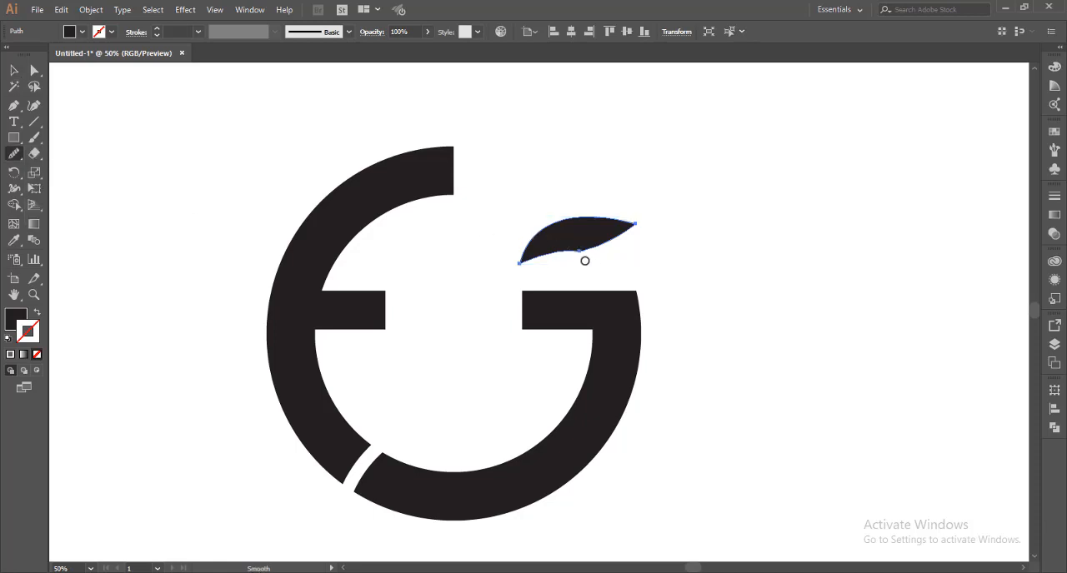
{"action": "left_click_drag", "start_coordinate": [574, 252], "coordinate": [595, 249]}
{"action": "key", "text": "v"}
{"action": "left_click", "coordinate": [224, 230]}
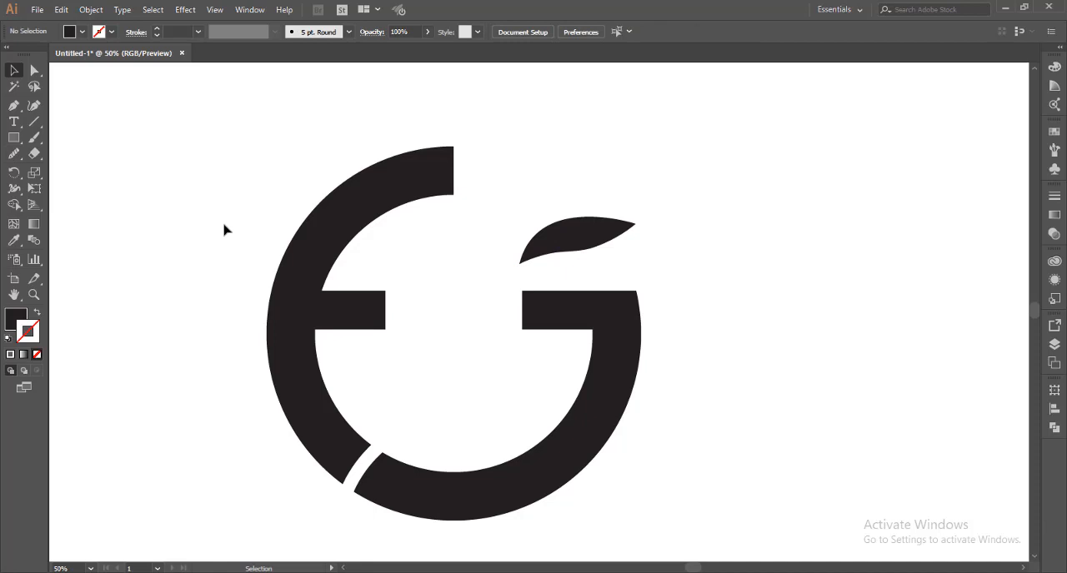
Delete the leaf and draw a new closed, curved black leaf above the G's horizontal bar with the Pen tool
{"action": "left_click", "coordinate": [595, 244]}
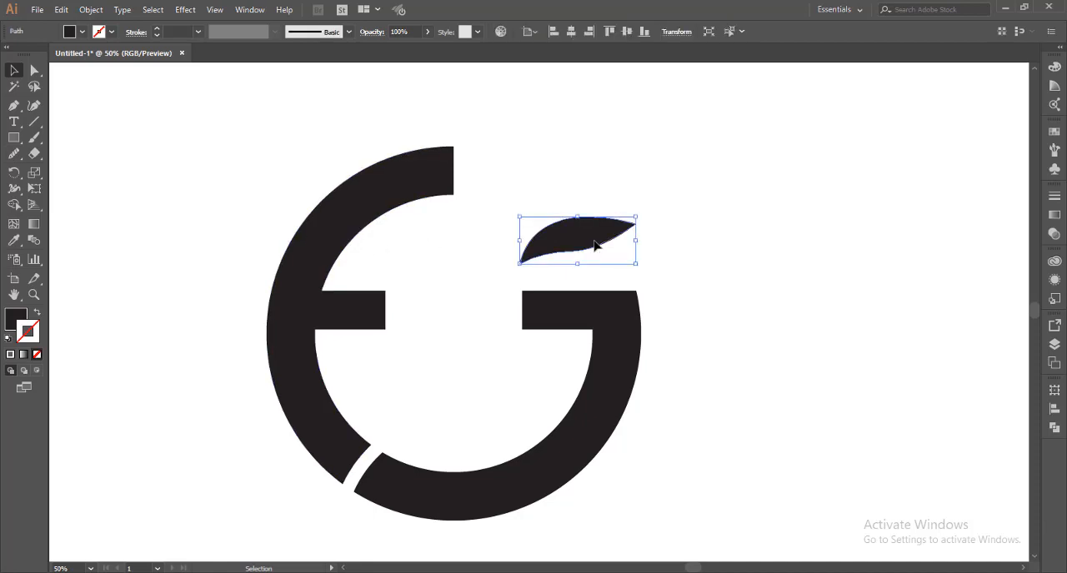
{"action": "key", "text": "Delete"}
{"action": "key", "text": "p"}
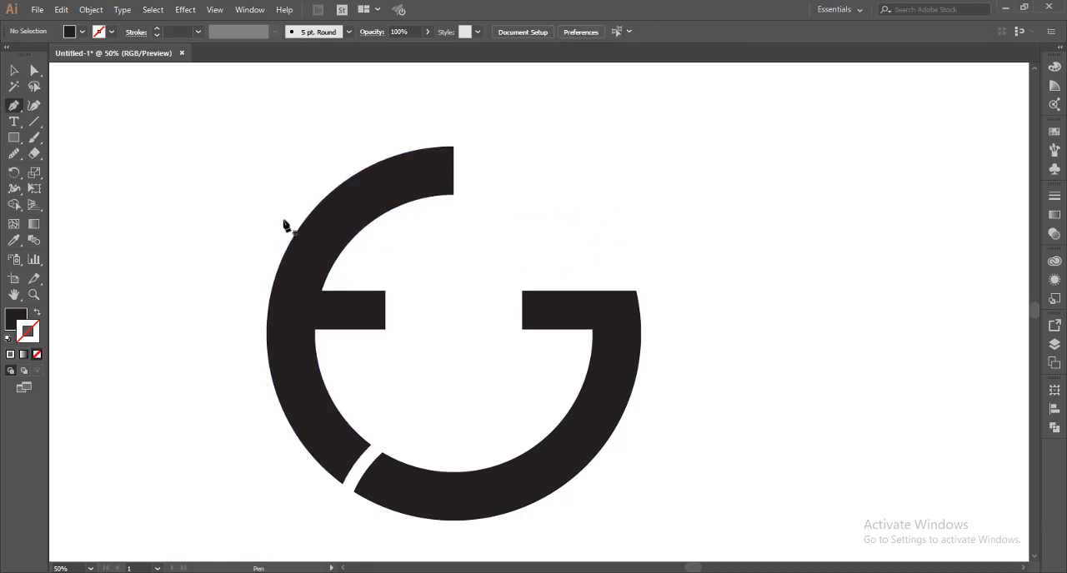
{"action": "left_click", "coordinate": [515, 267]}
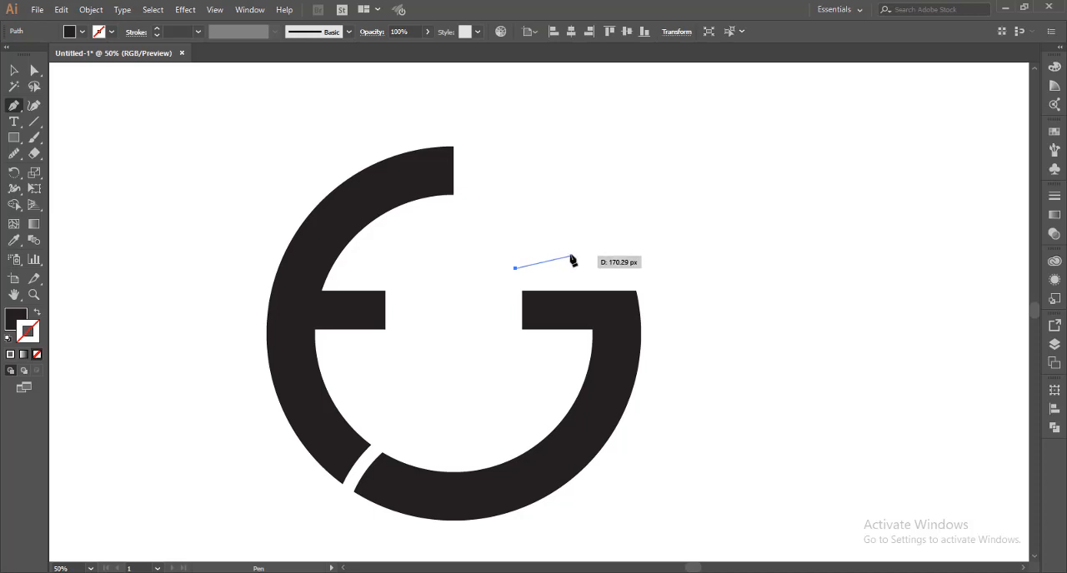
{"action": "left_click_drag", "start_coordinate": [569, 251], "coordinate": [634, 191]}
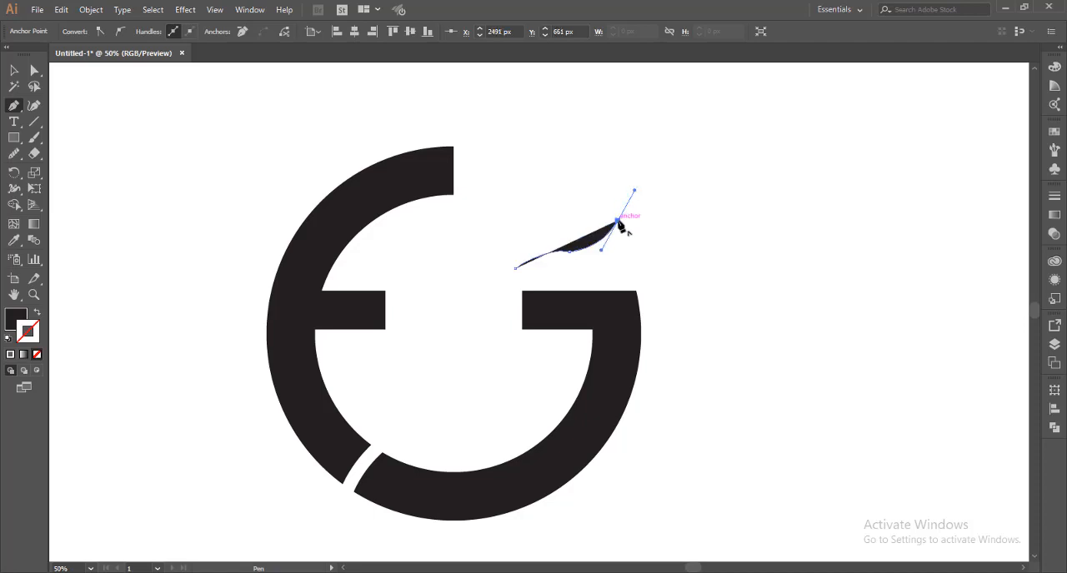
{"action": "left_click", "coordinate": [617, 221]}
{"action": "left_click_drag", "start_coordinate": [510, 270], "coordinate": [496, 335]}
{"action": "left_click", "coordinate": [454, 308], "text": "ctrl"}
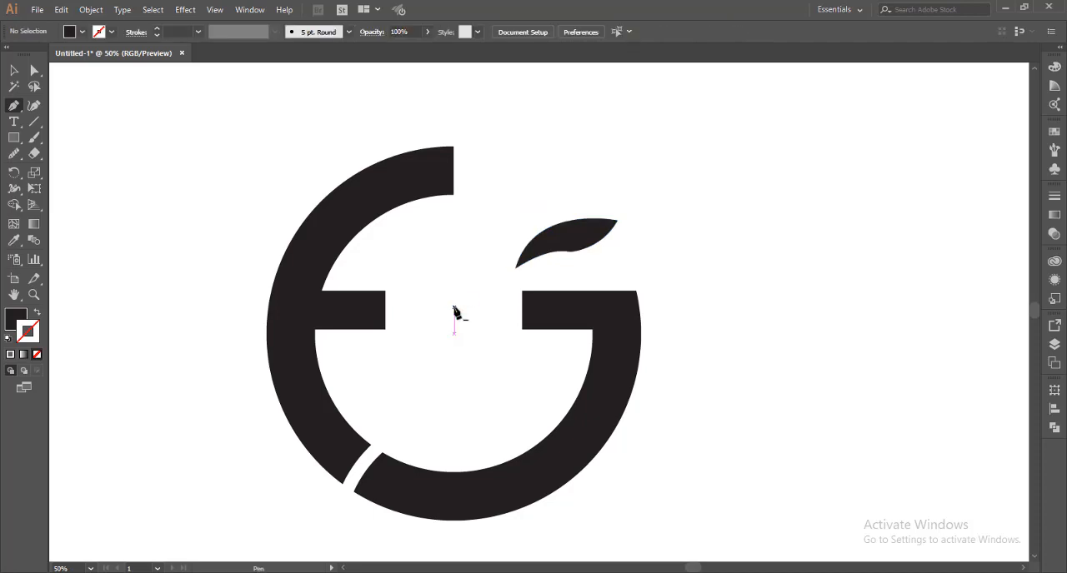
Smooth the bend on the redrawn leaf's lower edge with the Smooth tool
{"action": "key", "text": "v"}
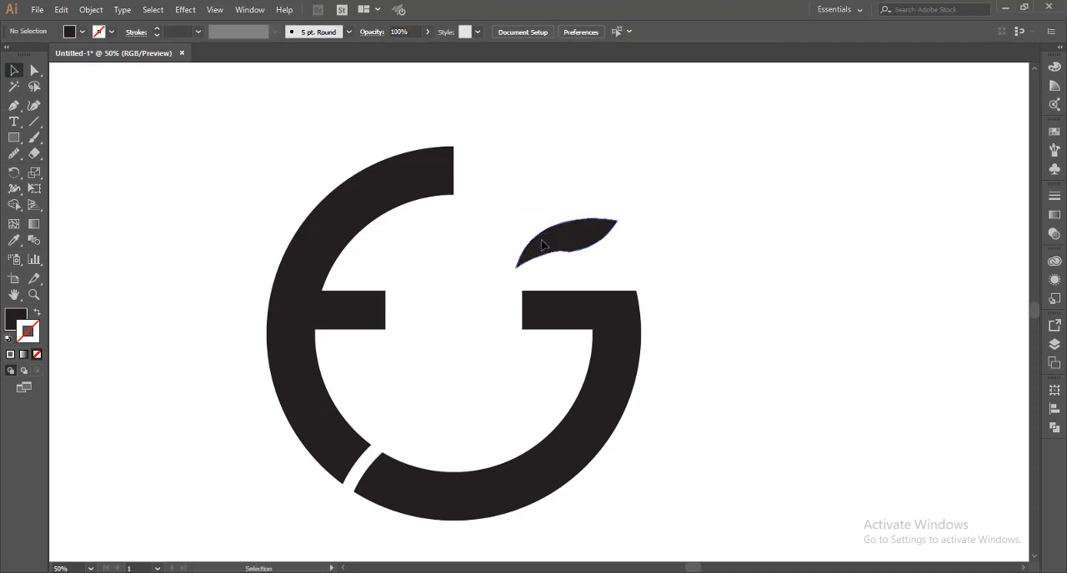
{"action": "left_click", "coordinate": [542, 245]}
{"action": "left_click", "coordinate": [13, 153]}
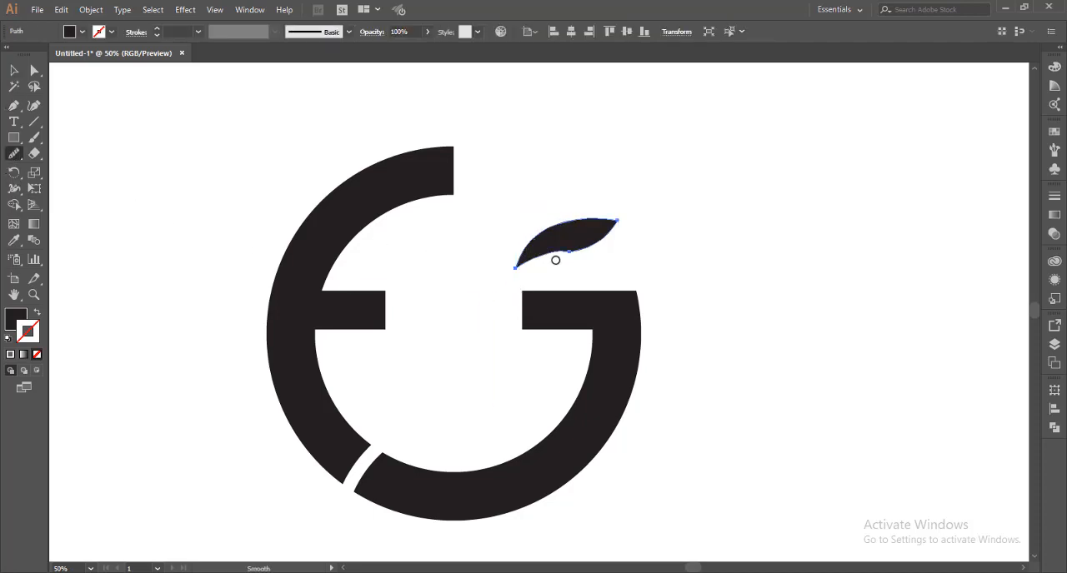
{"action": "left_click_drag", "start_coordinate": [573, 254], "coordinate": [533, 260]}
{"action": "key", "text": "v"}
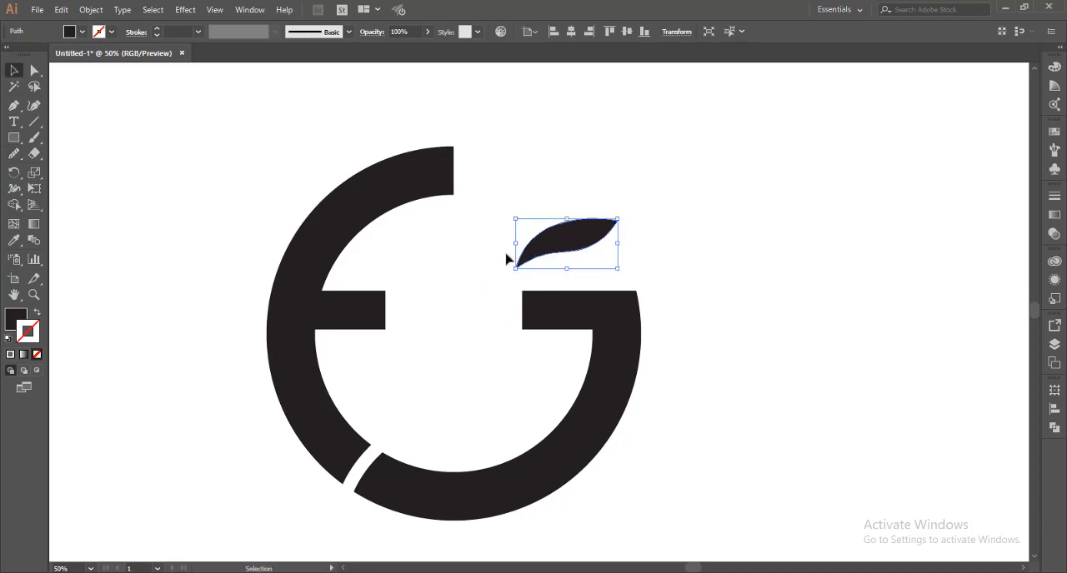
Enlarge the leaf slightly about its centre and move it a little to the right above the G's bar
{"action": "left_click_drag", "start_coordinate": [617, 266], "coordinate": [631, 278]}
{"action": "left_click_drag", "start_coordinate": [579, 245], "coordinate": [587, 244]}
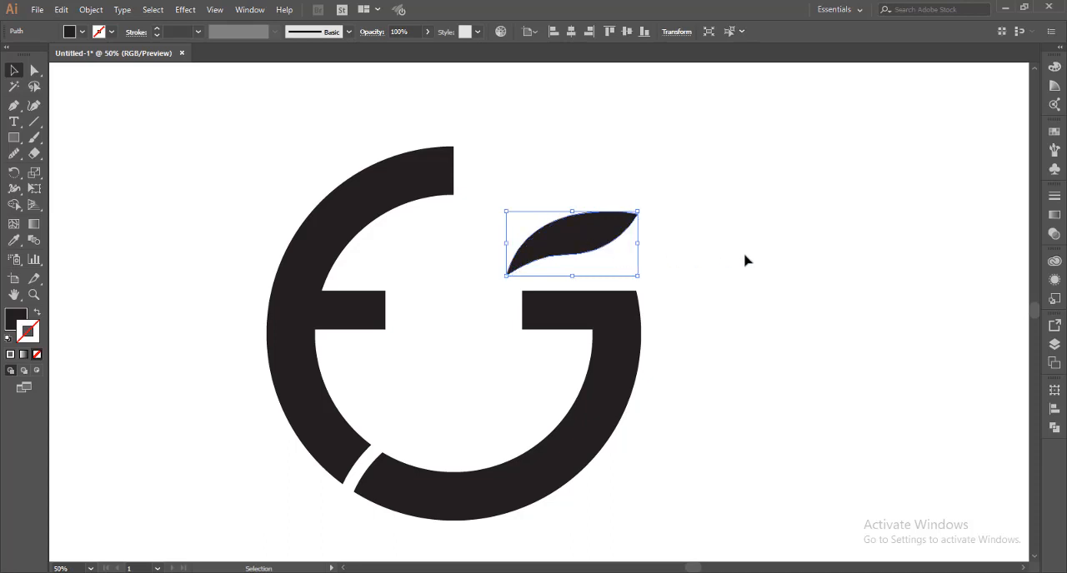
{"action": "left_click", "coordinate": [745, 260]}
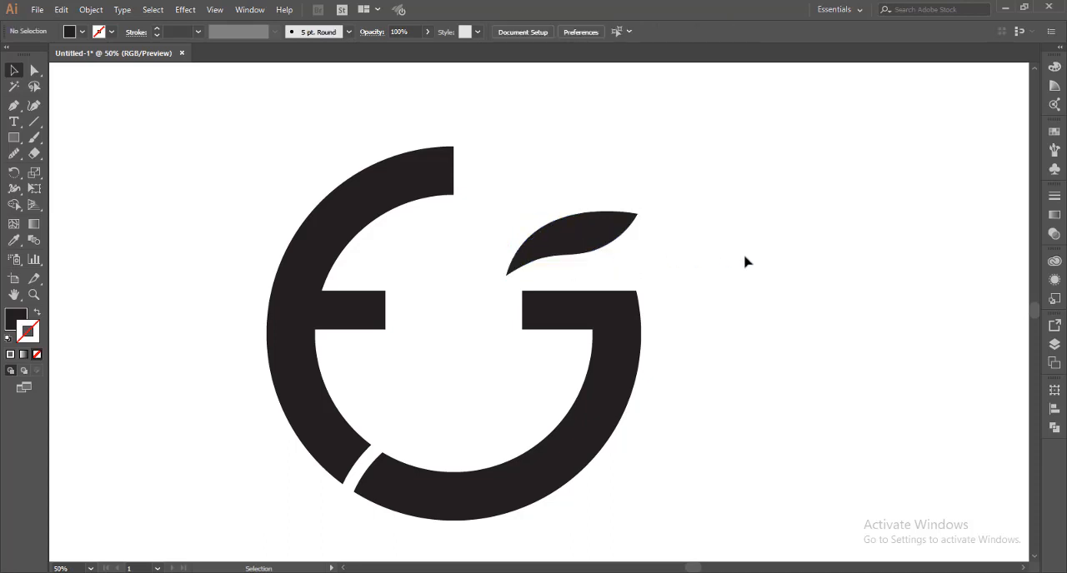
{"action": "key", "text": "p"}
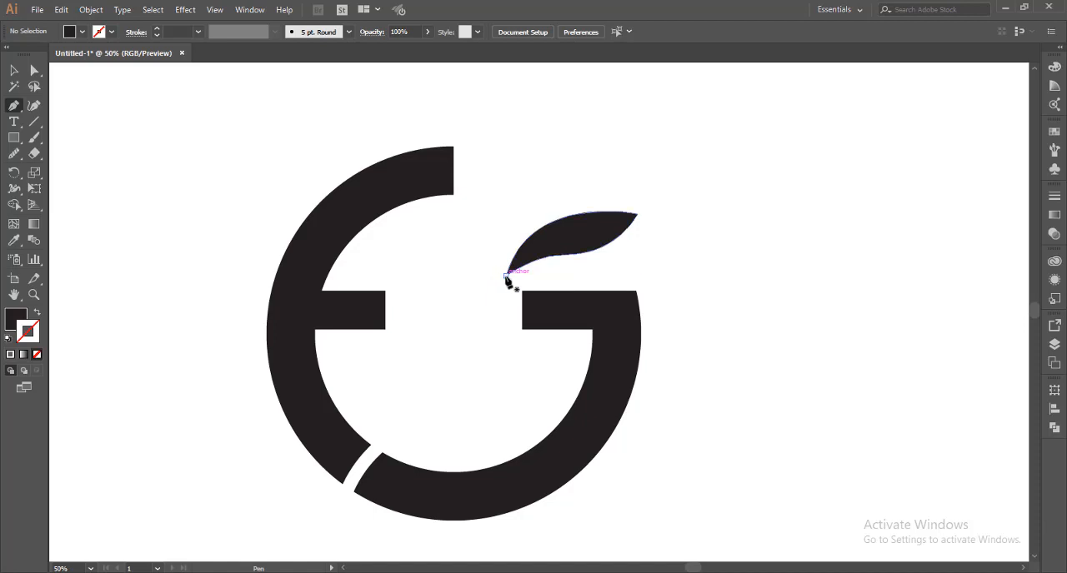
{"action": "left_click", "coordinate": [493, 276]}
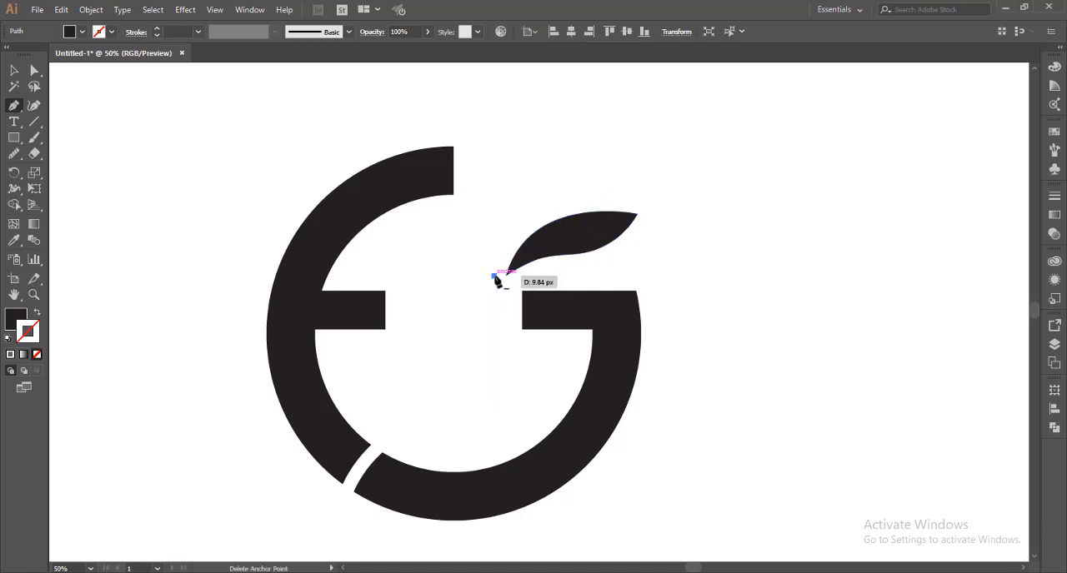
{"action": "left_click", "coordinate": [494, 277]}
{"action": "scroll", "coordinate": [506, 299], "scroll_direction": "up", "scroll_amount": 2}
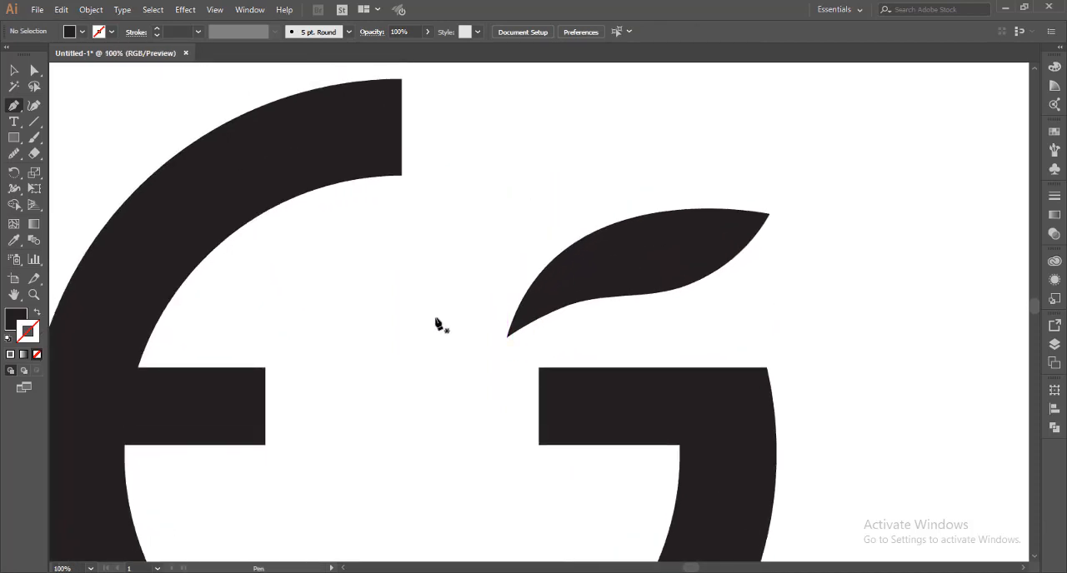
{"action": "key", "text": "v"}
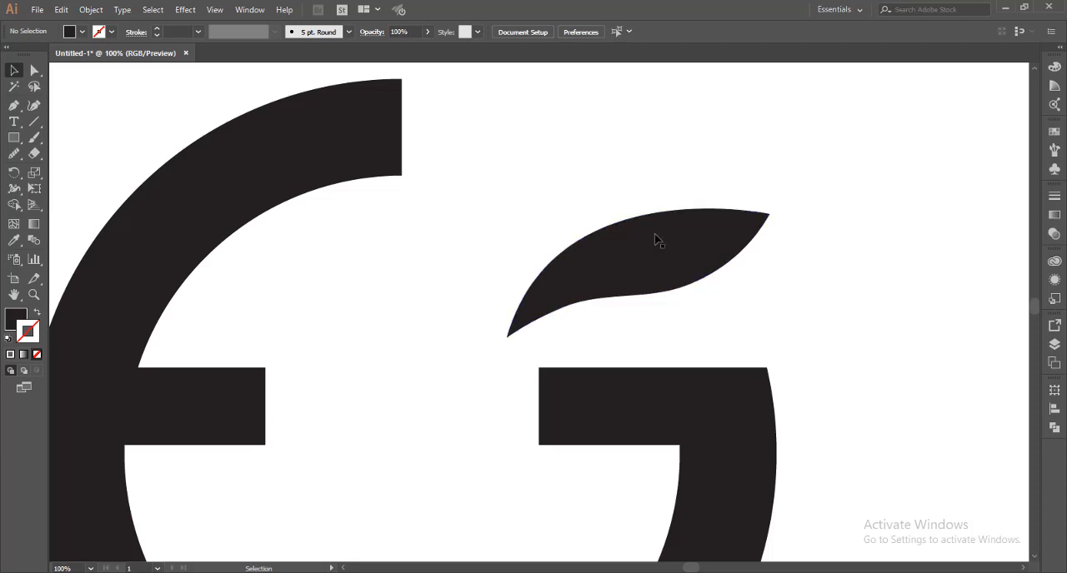
Draw a short horizontal guide line outward from the leaf's lower-left tip, with a black stroke and no fill
{"action": "key", "text": "p"}
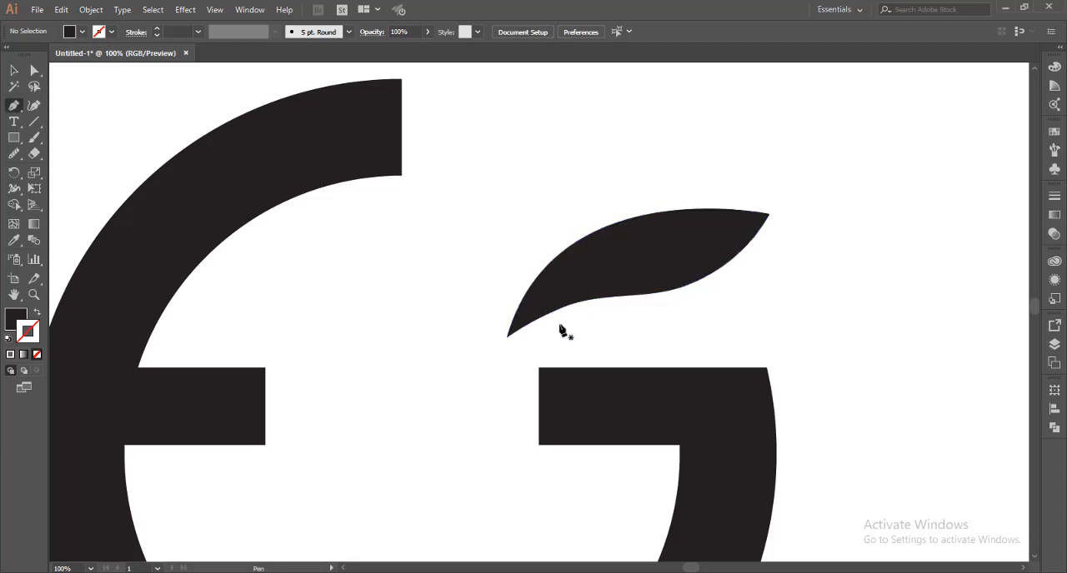
{"action": "left_click_drag", "start_coordinate": [507, 336], "coordinate": [495, 340]}
{"action": "left_click", "coordinate": [493, 338]}
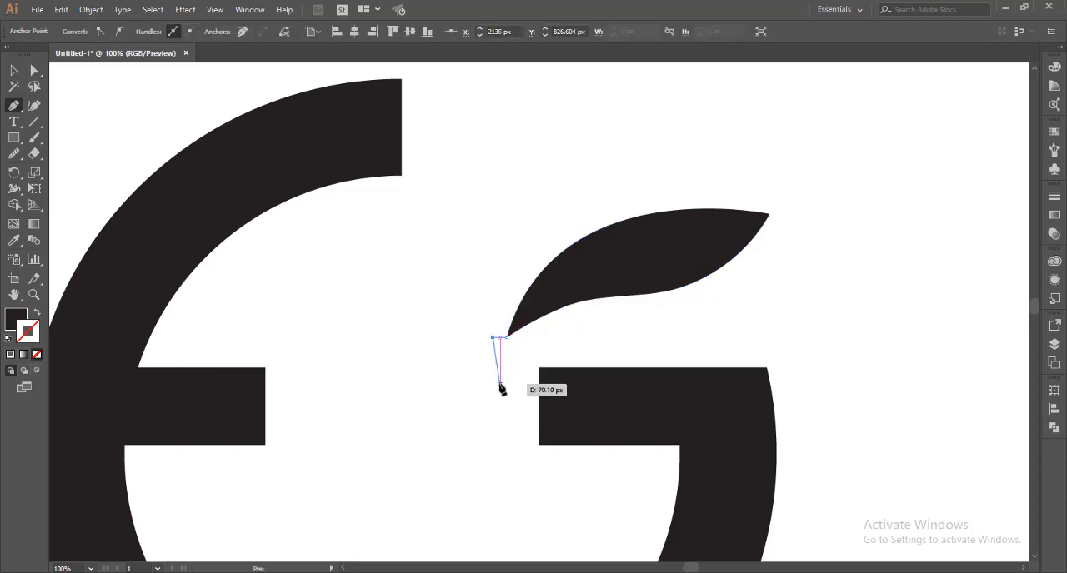
{"action": "left_click", "coordinate": [37, 314]}
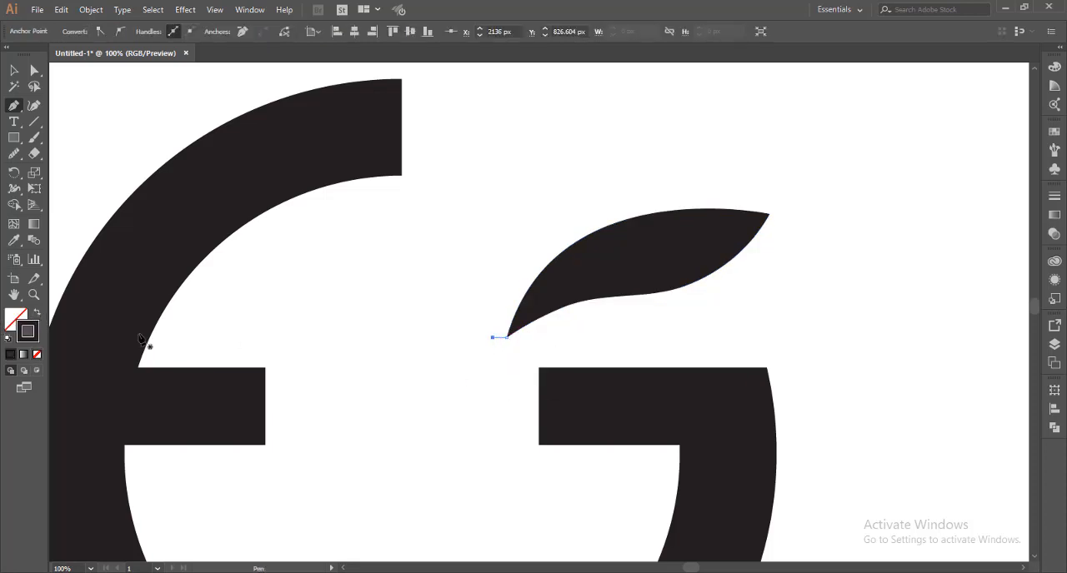
{"action": "left_click", "coordinate": [413, 346], "text": "ctrl"}
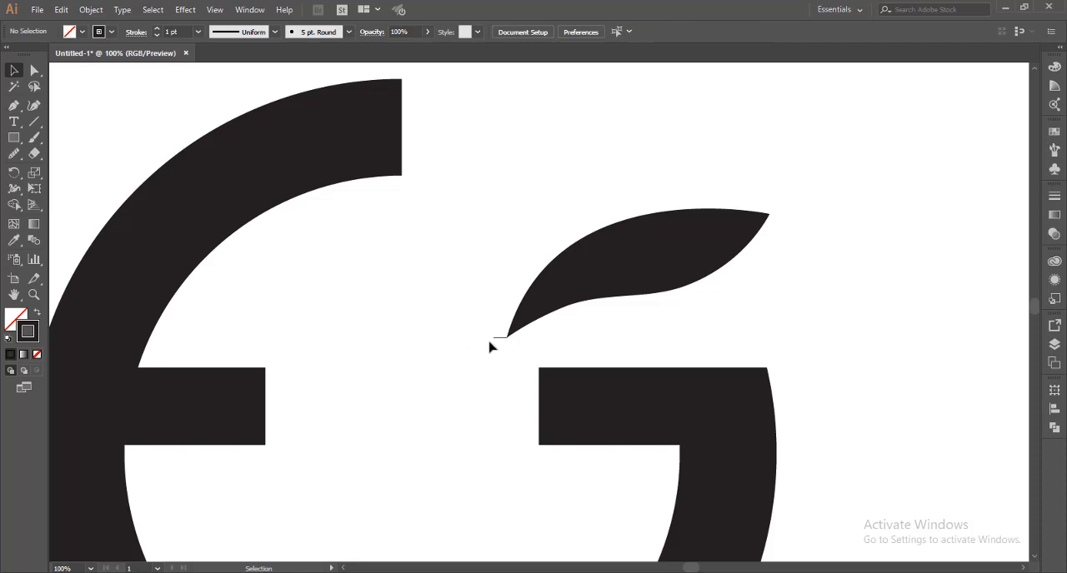
Copy the short guide line, rotate the copy to vertical and stand it on the leaf's upper edge
{"action": "left_click_drag", "start_coordinate": [498, 343], "coordinate": [509, 200]}
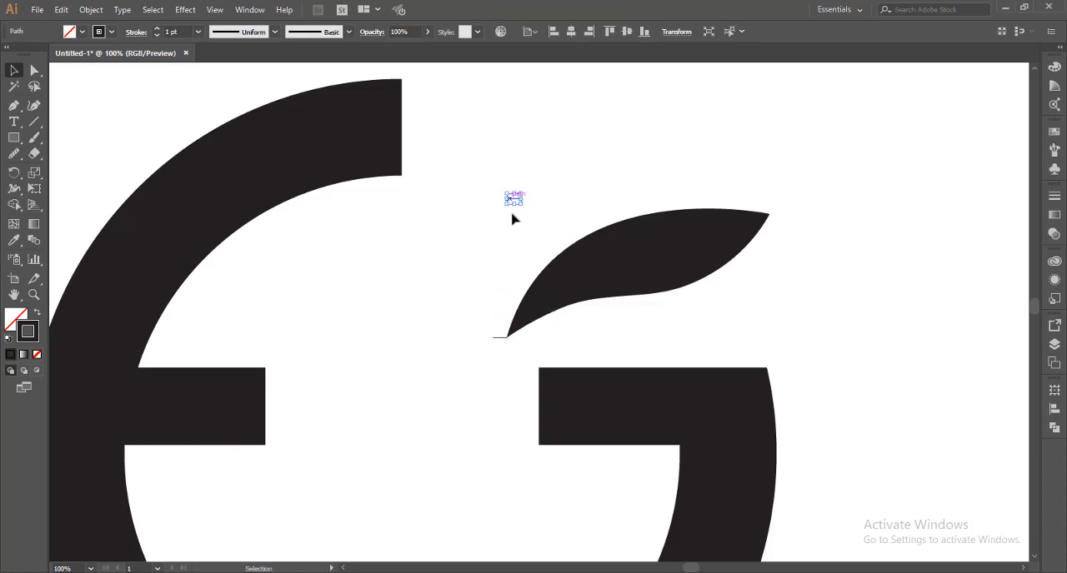
{"action": "scroll", "coordinate": [513, 228], "scroll_direction": "up", "scroll_amount": 1}
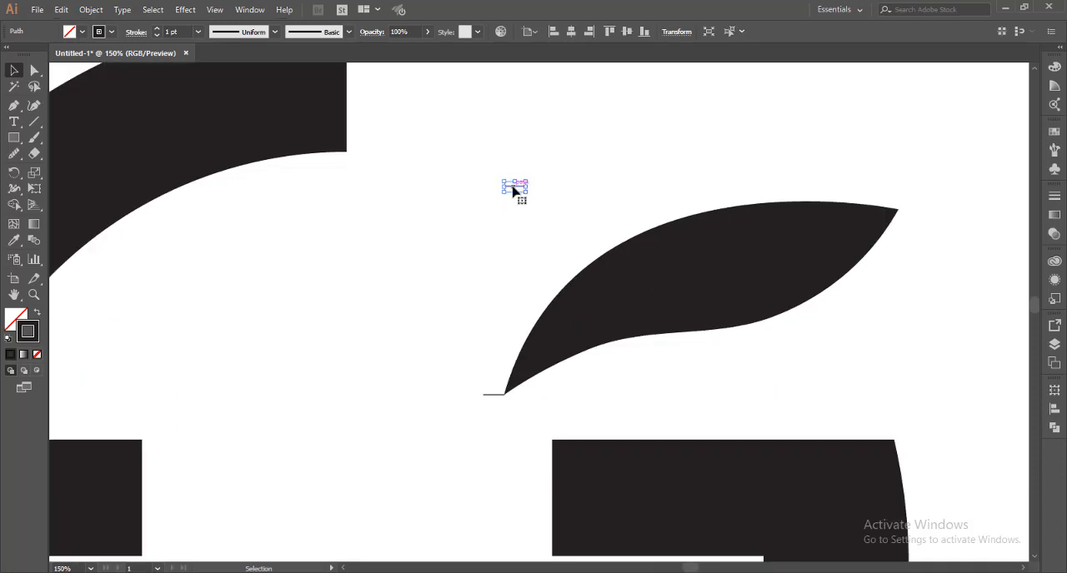
{"action": "left_click_drag", "start_coordinate": [518, 190], "coordinate": [792, 220]}
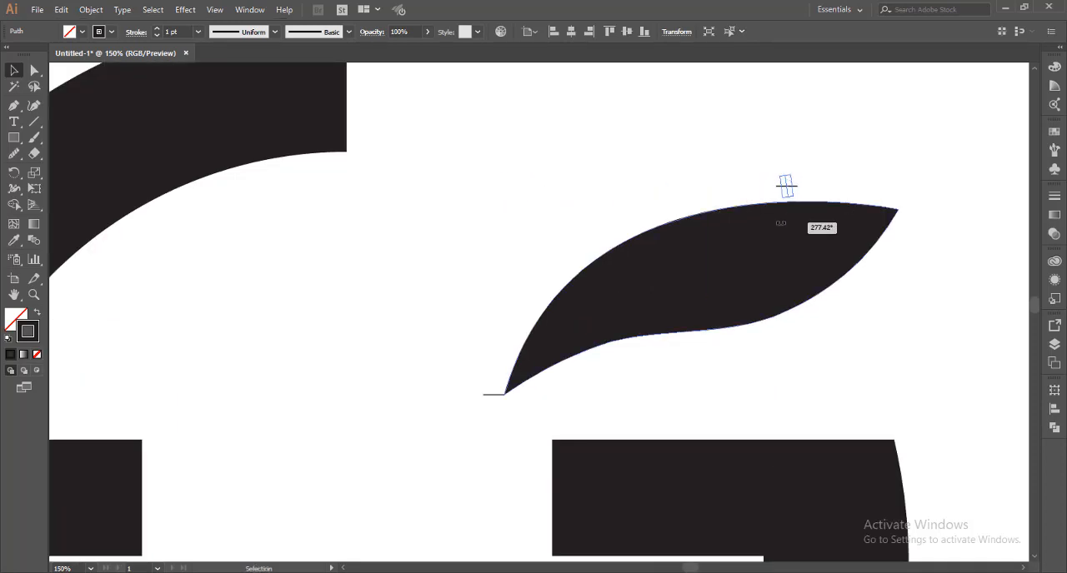
{"action": "key", "text": "a"}
{"action": "key", "text": "ctrl+z"}
{"action": "key", "text": "v"}
{"action": "left_click_drag", "start_coordinate": [805, 176], "coordinate": [786, 185]}
{"action": "left_click", "coordinate": [651, 169]}
{"action": "left_click", "coordinate": [613, 190]}
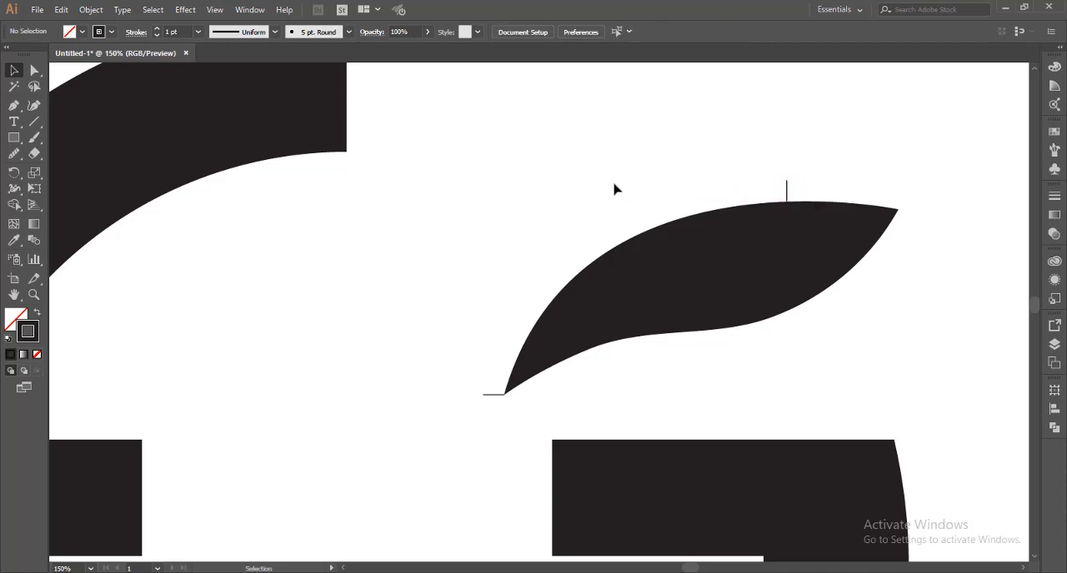
{"action": "scroll", "coordinate": [614, 190], "scroll_direction": "down", "scroll_amount": 1}
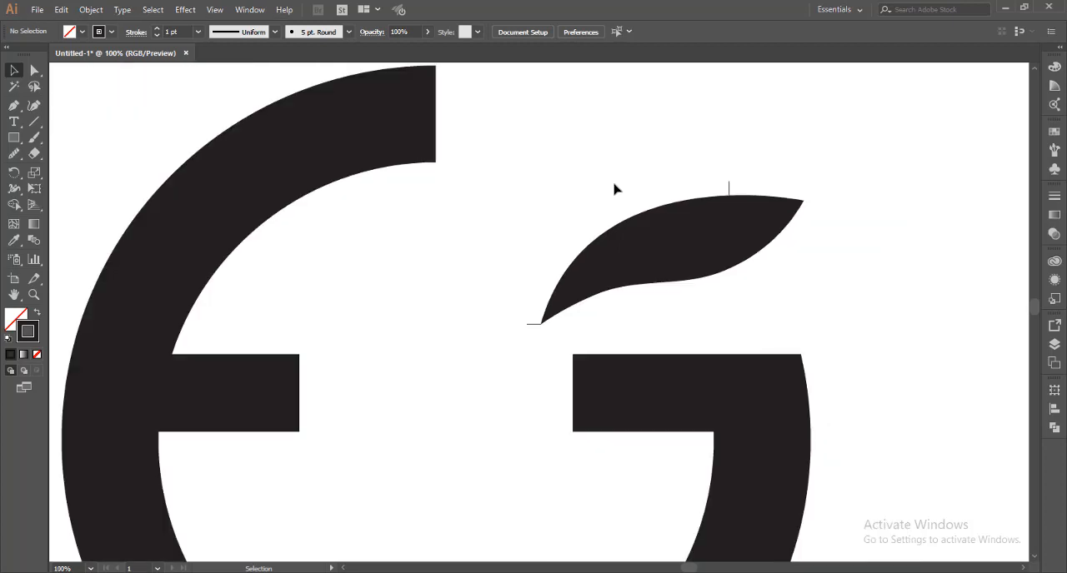
{"action": "scroll", "coordinate": [613, 190], "scroll_direction": "up", "scroll_amount": 1}
{"action": "key", "text": "p"}
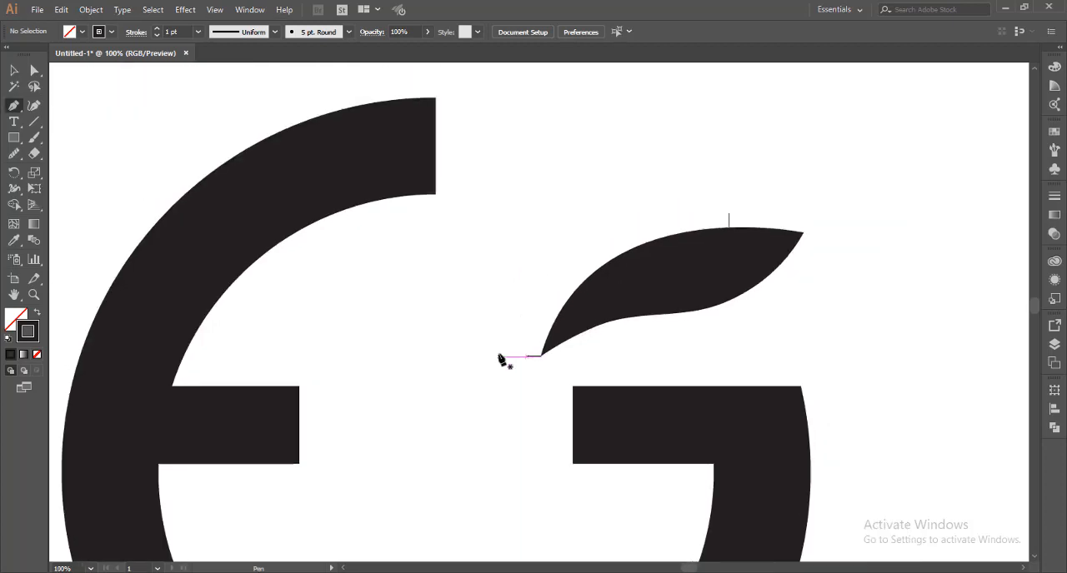
{"action": "key", "text": "v"}
{"action": "left_click_drag", "start_coordinate": [506, 344], "coordinate": [543, 378]}
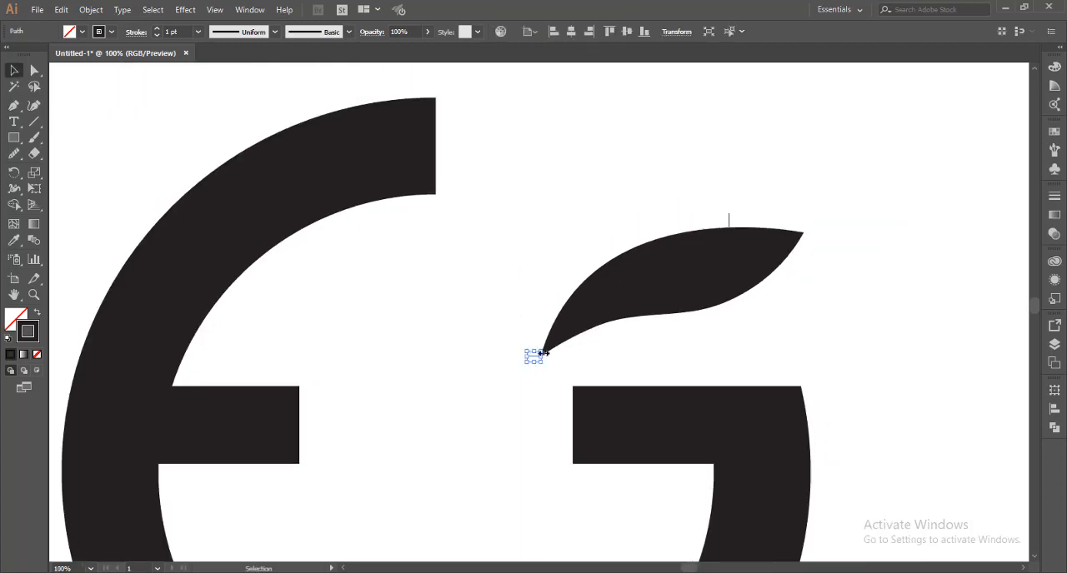
{"action": "key", "text": "a"}
{"action": "left_click_drag", "start_coordinate": [690, 194], "coordinate": [742, 224]}
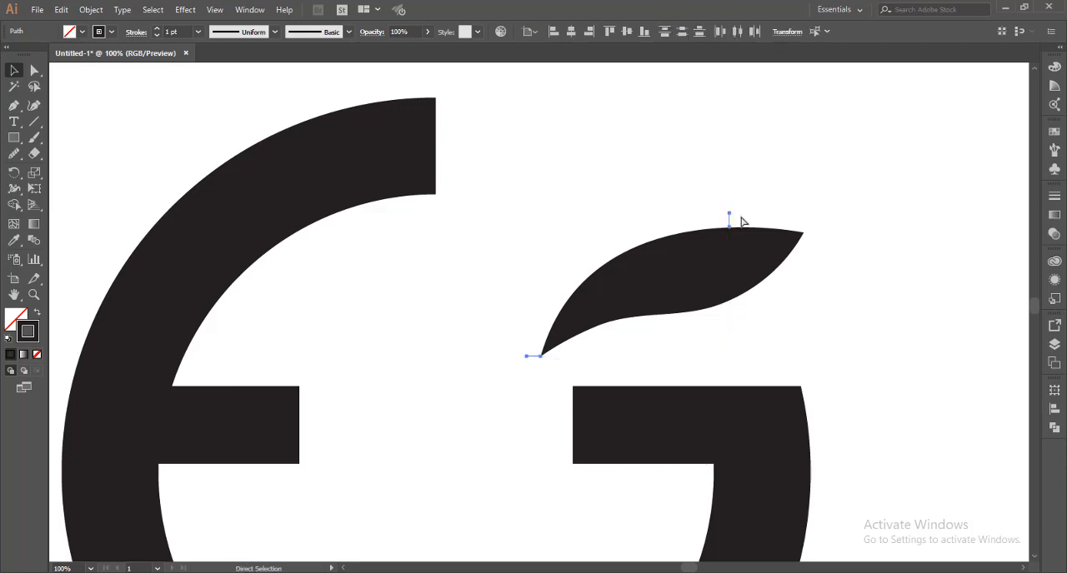
{"action": "left_click", "coordinate": [733, 221]}
With the Pen tool, draw a closed, unfilled crescent outline along the leaf's upper edge between the outer ends of the two guide lines
{"action": "key", "text": "p"}
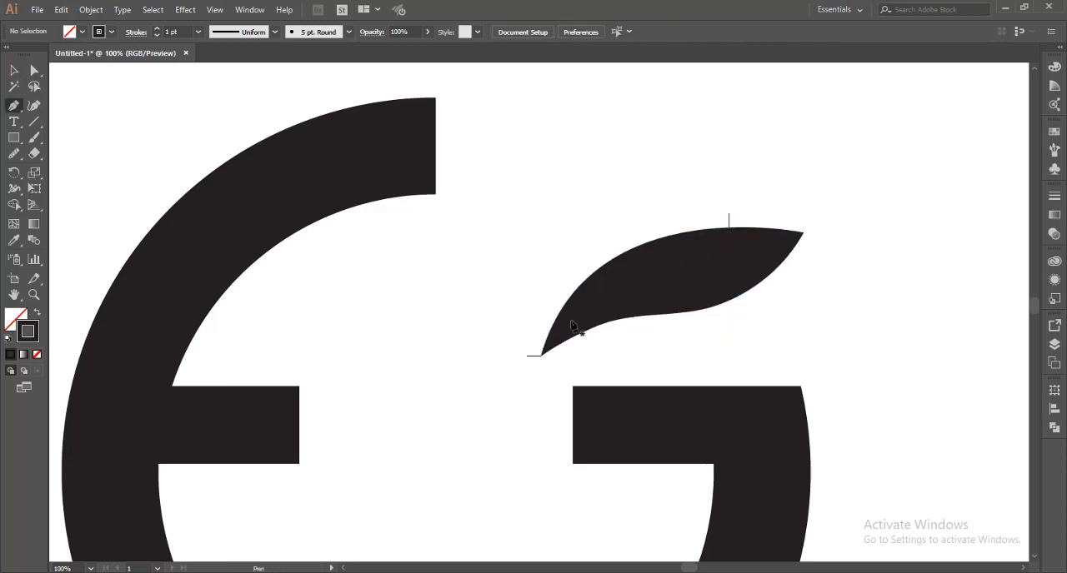
{"action": "left_click", "coordinate": [527, 357]}
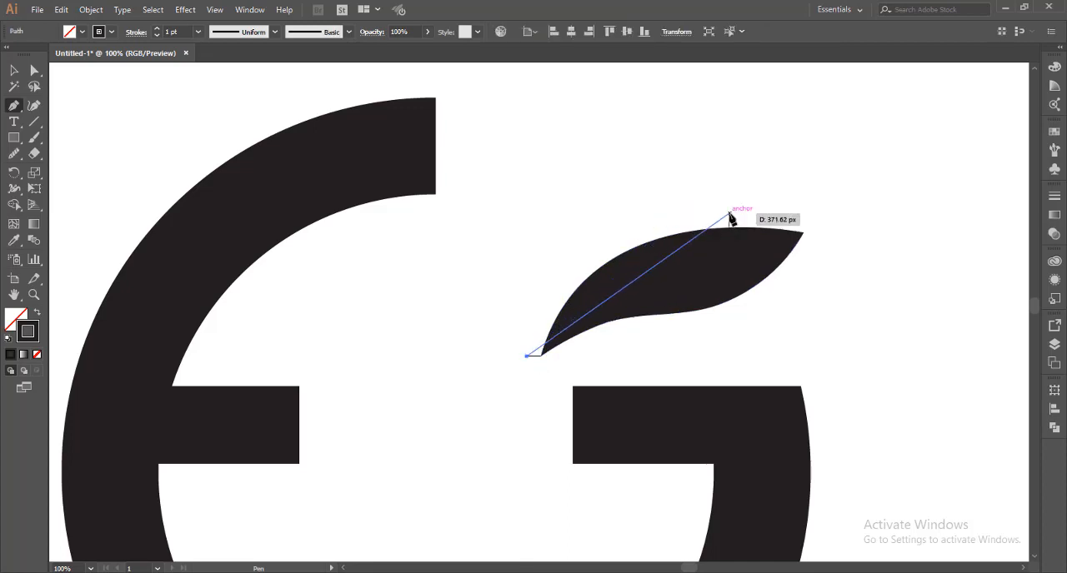
{"action": "left_click_drag", "start_coordinate": [729, 213], "coordinate": [899, 227]}
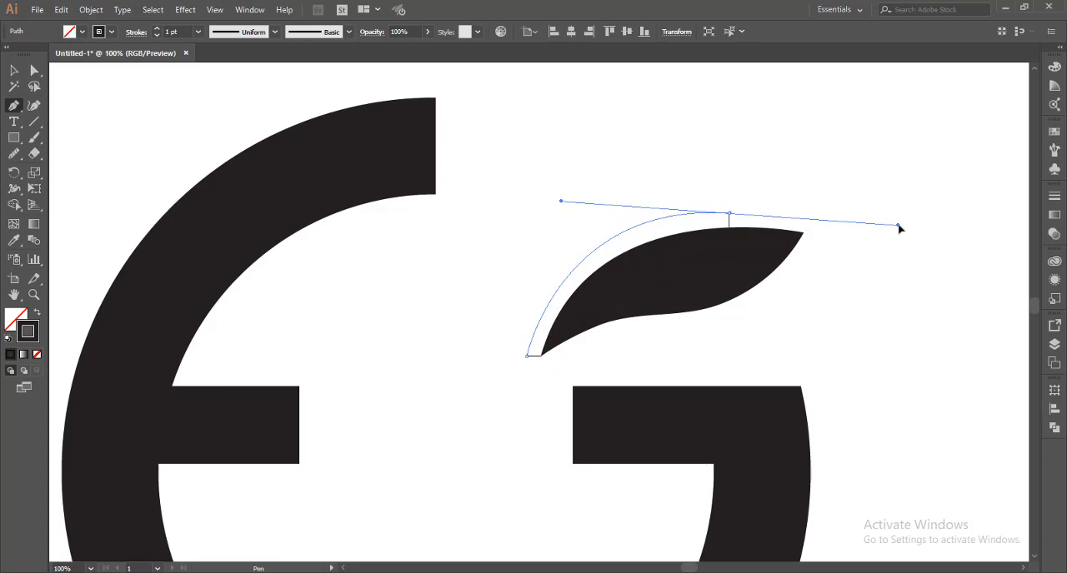
{"action": "left_click_drag", "start_coordinate": [730, 214], "coordinate": [531, 544]}
{"action": "left_click", "coordinate": [531, 543]}
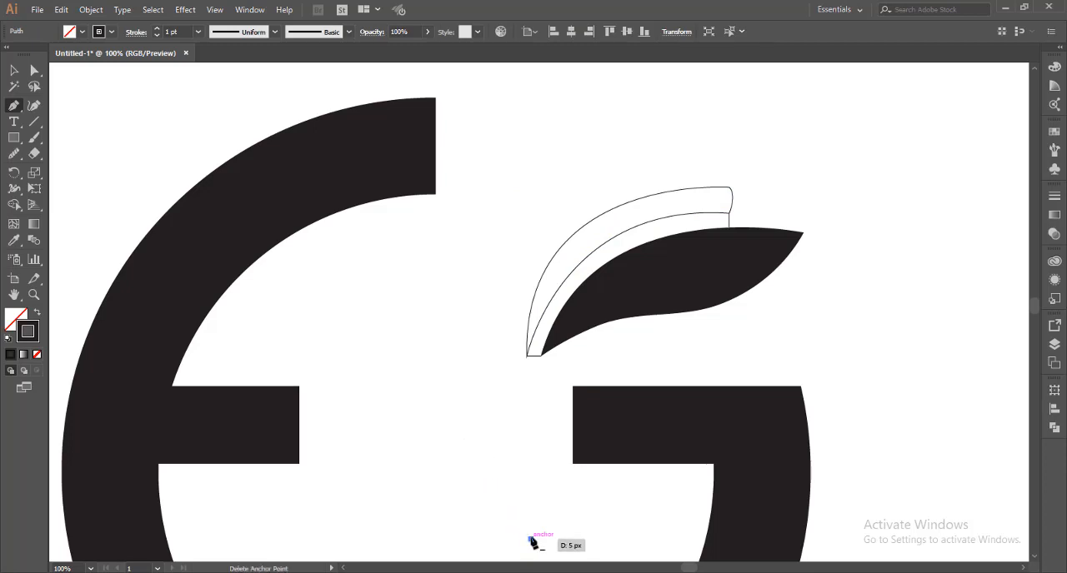
Discard the stray Pen point and delete the two short guide lines beside the leaf
{"action": "left_click", "coordinate": [504, 462], "text": "ctrl"}
{"action": "key", "text": "ctrl+z"}
{"action": "key", "text": "v"}
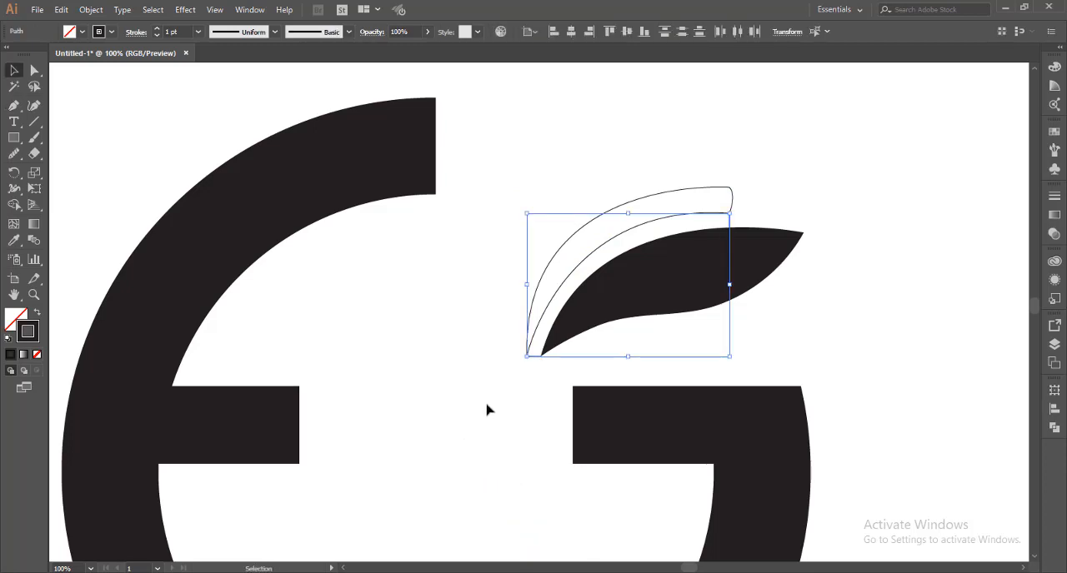
{"action": "left_click", "coordinate": [490, 404]}
{"action": "left_click", "coordinate": [535, 358]}
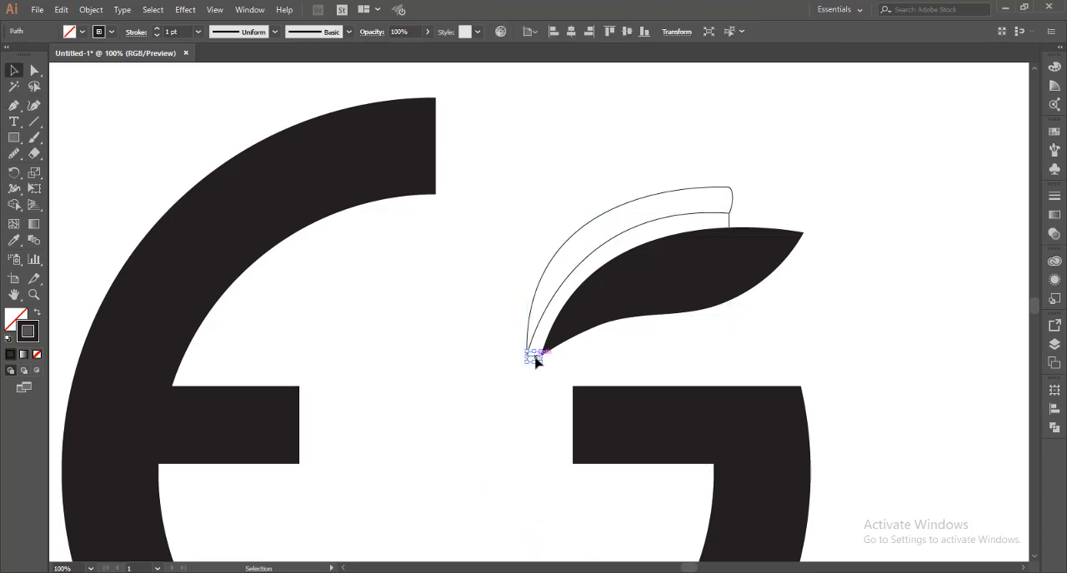
{"action": "key", "text": "Delete"}
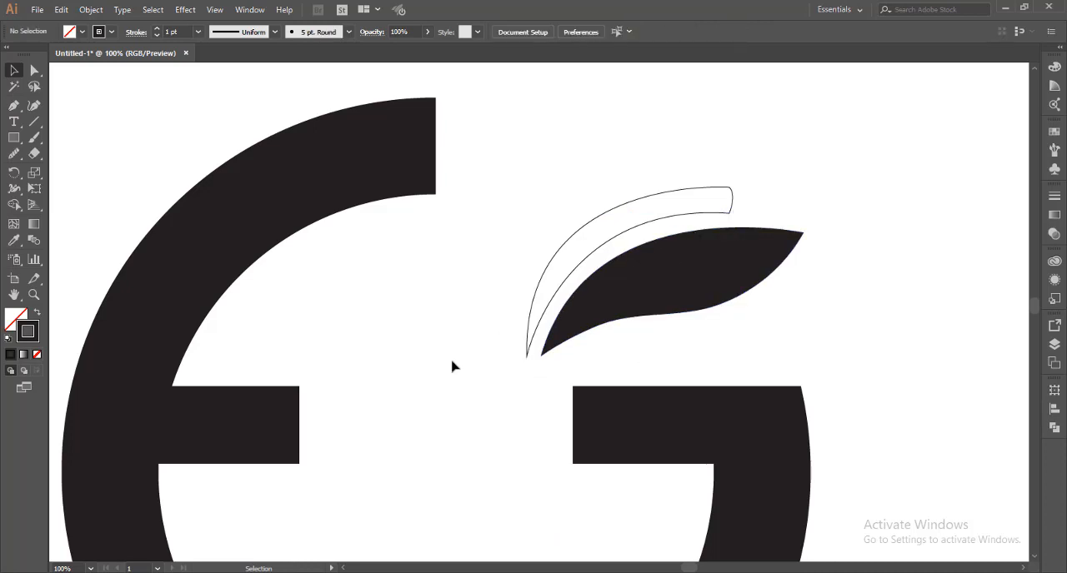
Fill the crescent outline with the ring's black and no stroke by sampling the E with the Eyedropper
{"action": "scroll", "coordinate": [452, 367], "scroll_direction": "down", "scroll_amount": 3}
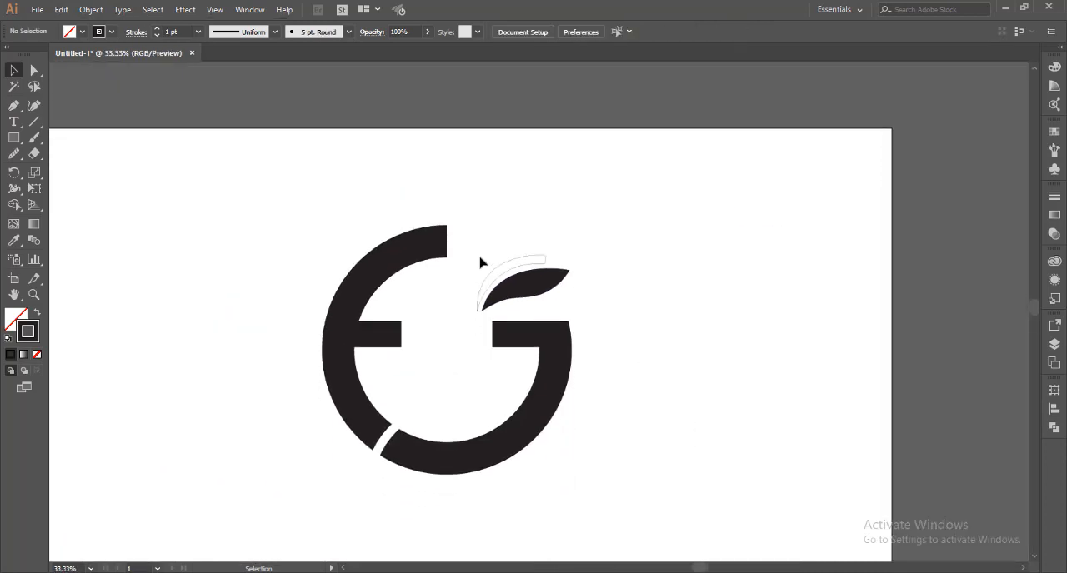
{"action": "left_click_drag", "start_coordinate": [496, 274], "coordinate": [497, 276]}
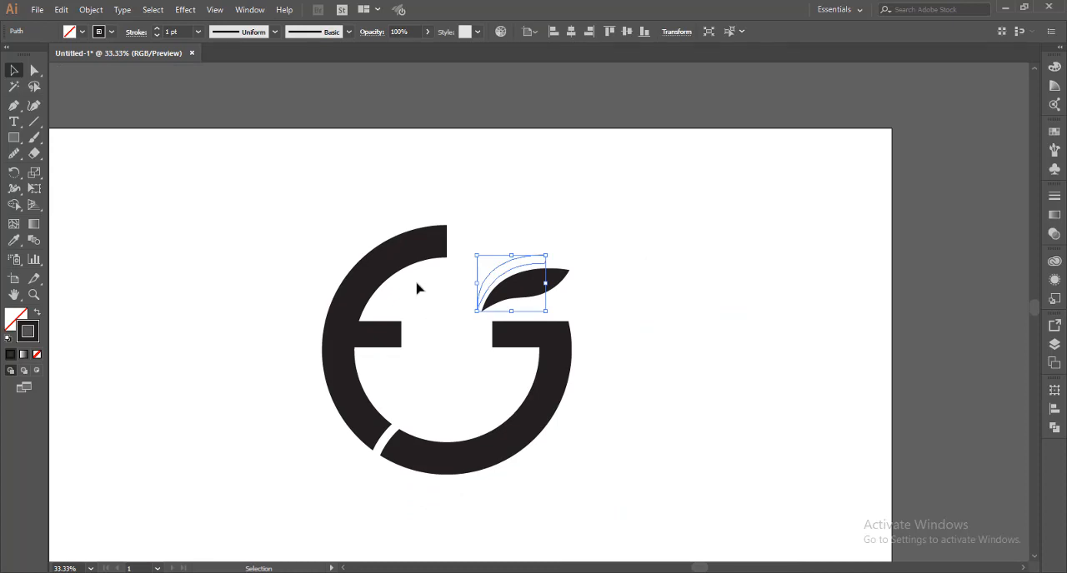
{"action": "key", "text": "i"}
{"action": "left_click", "coordinate": [428, 245]}
{"action": "key", "text": "v"}
{"action": "left_click", "coordinate": [528, 237]}
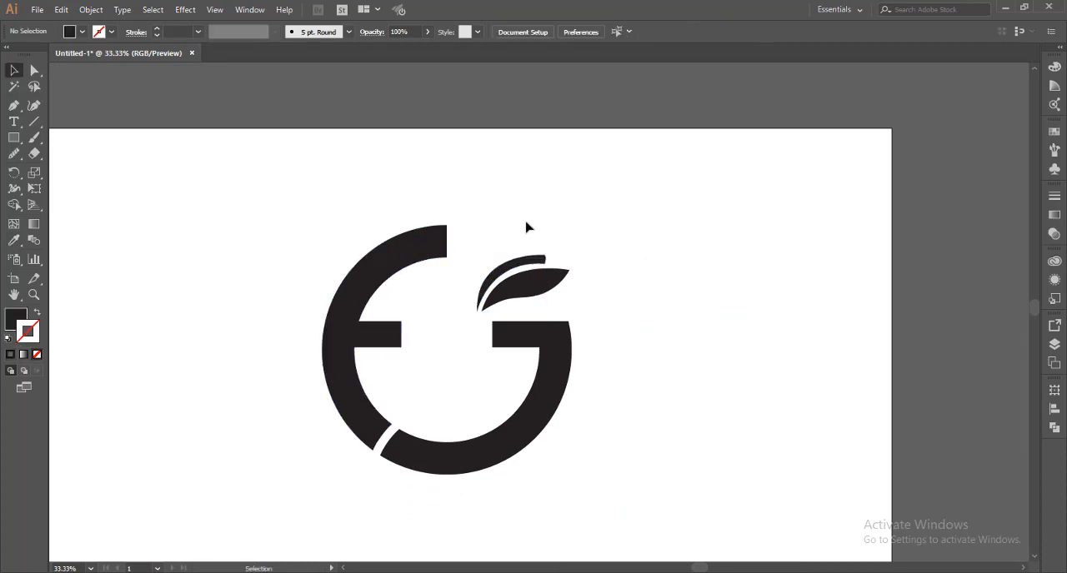
{"action": "scroll", "coordinate": [525, 220], "scroll_direction": "down", "scroll_amount": 1}
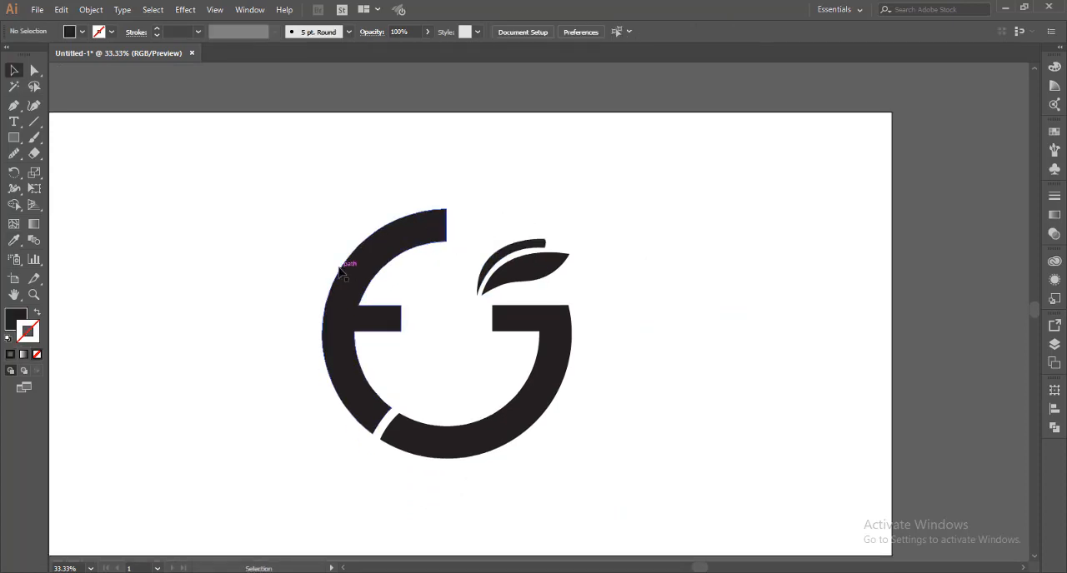
{"action": "scroll", "coordinate": [256, 272], "scroll_direction": "down", "scroll_amount": 1}
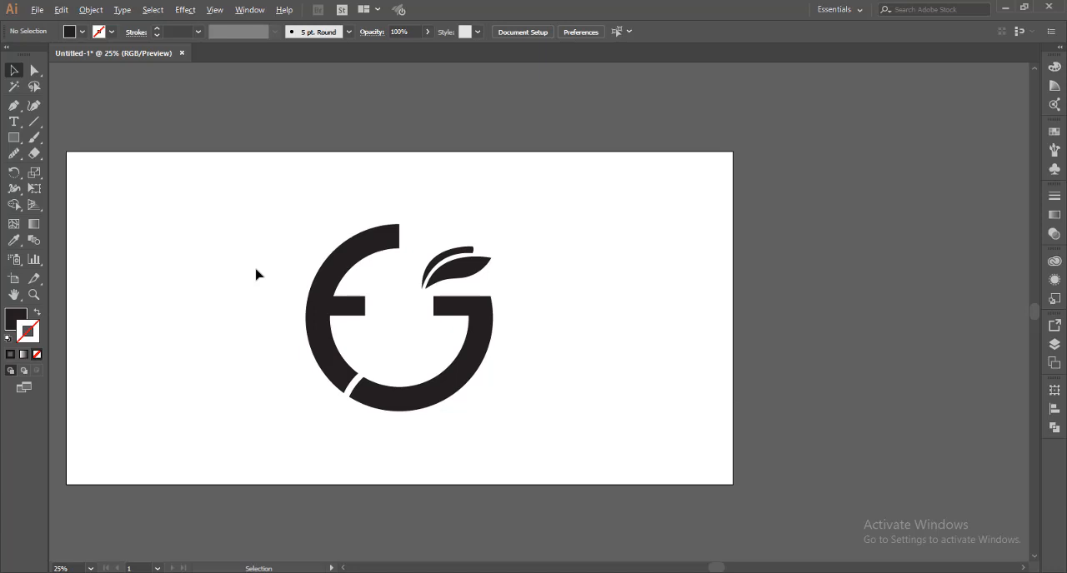
Undo the crescent's black fill and the guide line deletion, and delete the crescent outline
{"action": "scroll", "coordinate": [256, 274], "scroll_direction": "up", "scroll_amount": 2}
{"action": "left_click_drag", "start_coordinate": [629, 204], "coordinate": [657, 253]}
{"action": "key", "text": "shift+x"}
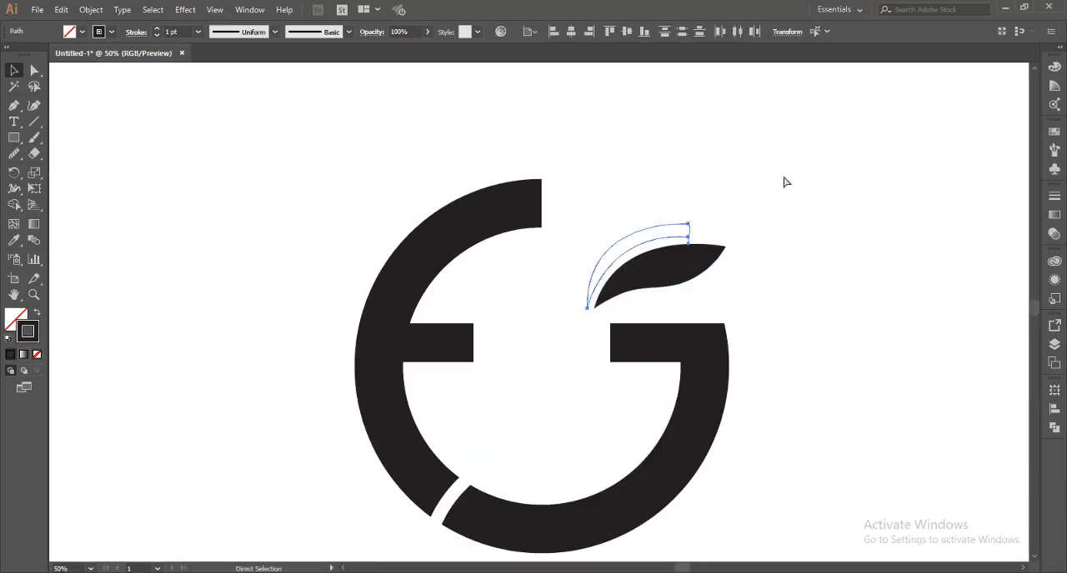
{"action": "key", "text": "v"}
{"action": "left_click", "coordinate": [783, 179]}
{"action": "left_click_drag", "start_coordinate": [614, 184], "coordinate": [637, 248]}
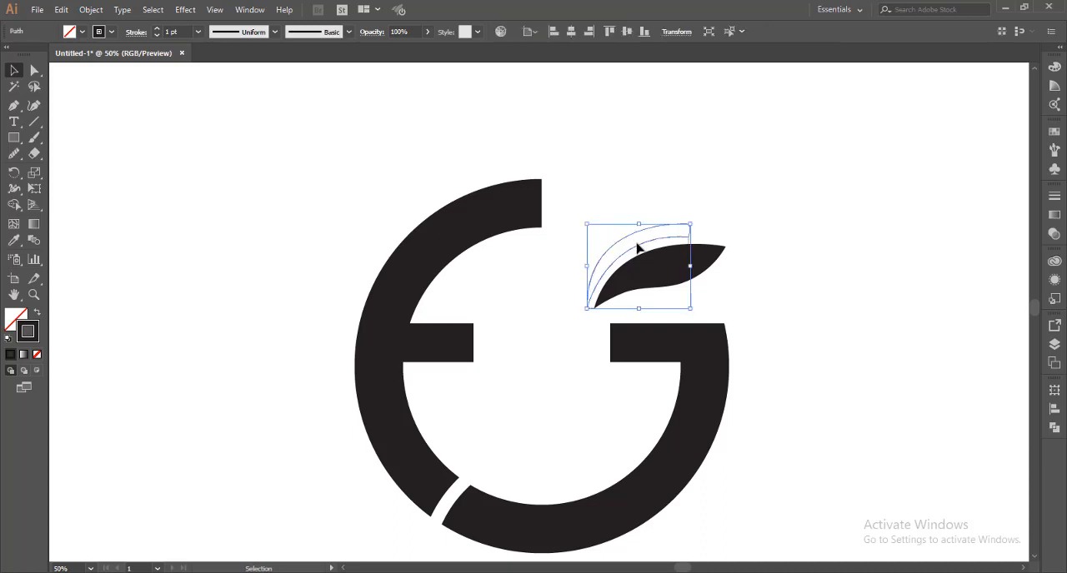
{"action": "key", "text": "Delete"}
Step back through the undo history until the crescent and its stray point are gone, keeping both guide lines
{"action": "scroll", "coordinate": [775, 303], "scroll_direction": "up", "scroll_amount": 2}
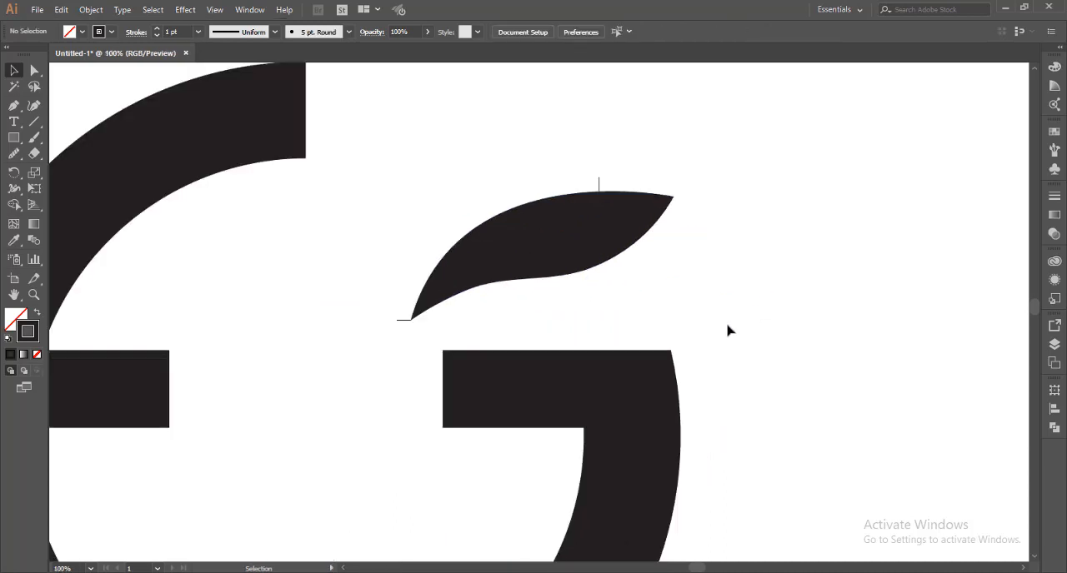
{"action": "scroll", "coordinate": [724, 331], "scroll_direction": "up", "scroll_amount": 1}
{"action": "key", "text": "p"}
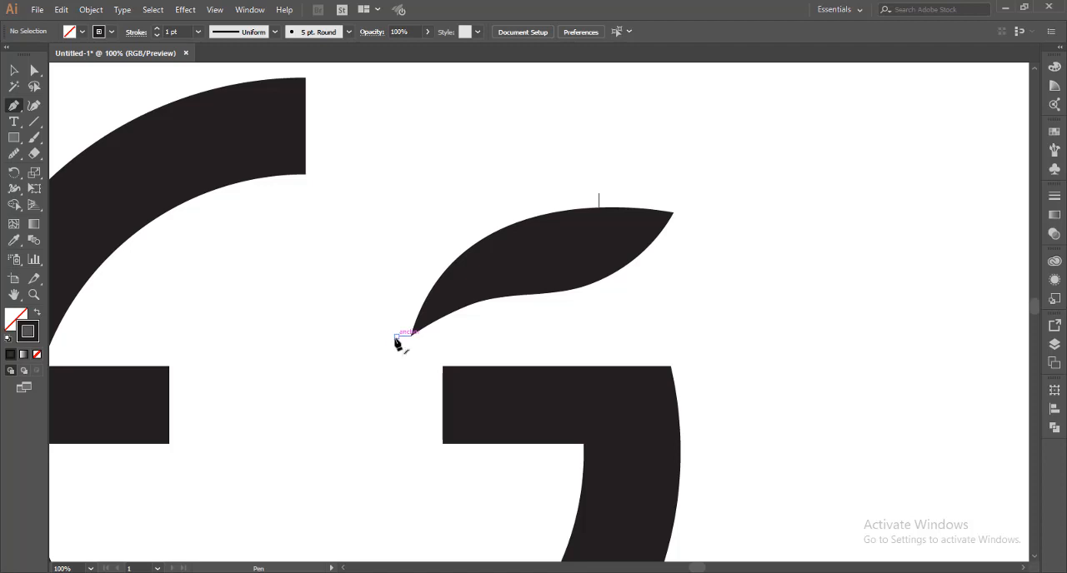
{"action": "key", "text": "ctrl+z"}
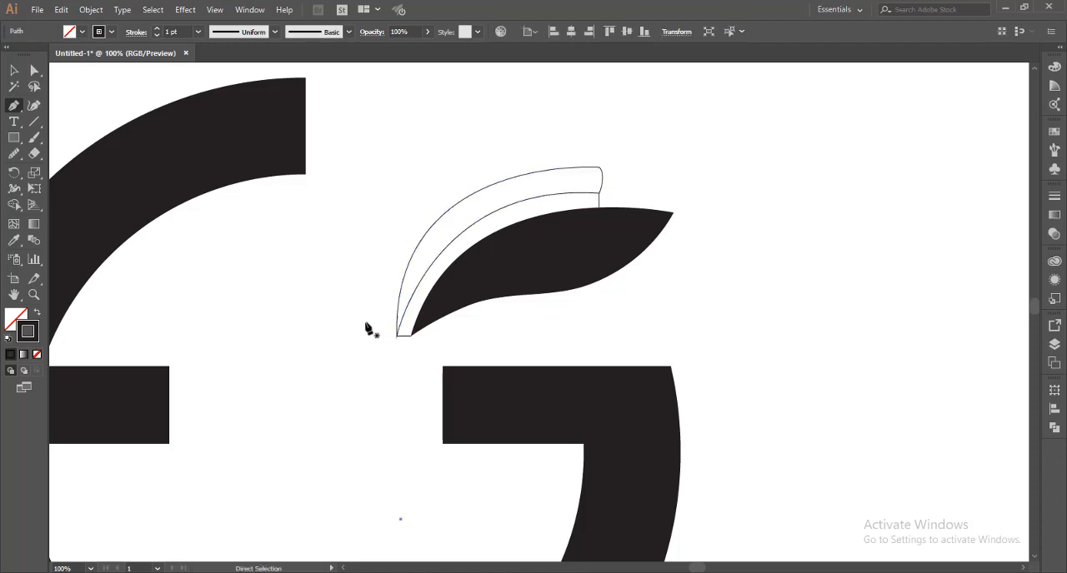
{"action": "key", "text": "ctrl+z"}
{"action": "key", "text": "ctrl+z"}
{"action": "key", "text": "ctrl+z"}
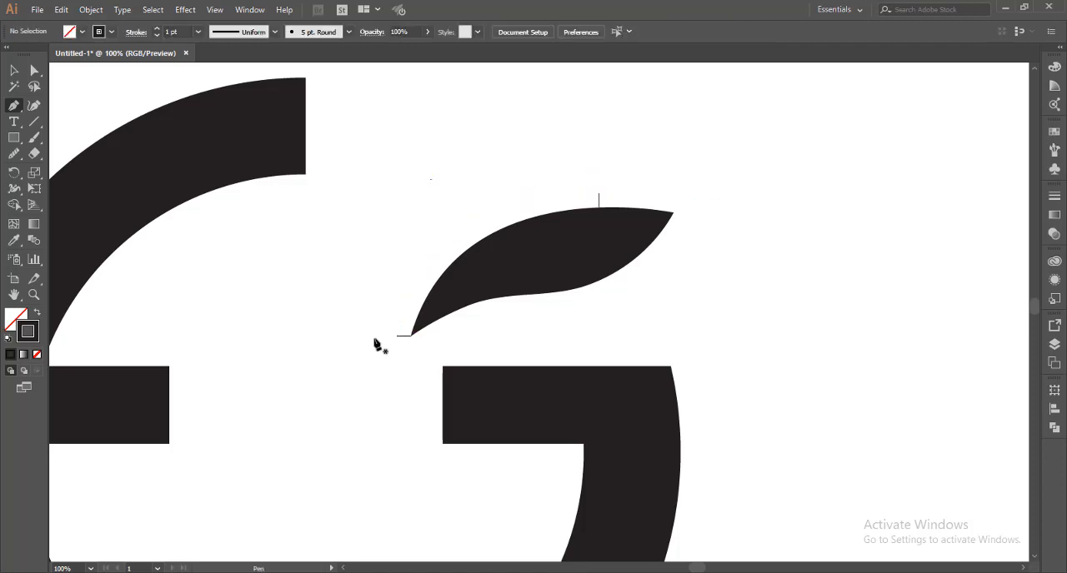
With the Pen tool, redraw a thicker closed crescent along the leaf's upper edge between the guide lines' outer ends, with a rounded right end
{"action": "left_click", "coordinate": [397, 336]}
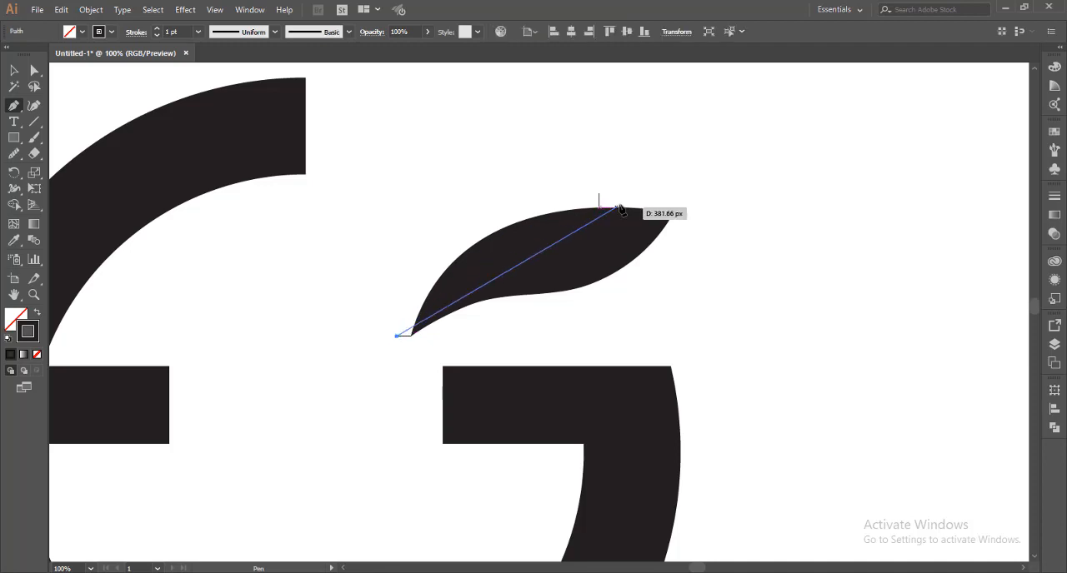
{"action": "left_click_drag", "start_coordinate": [600, 194], "coordinate": [785, 201]}
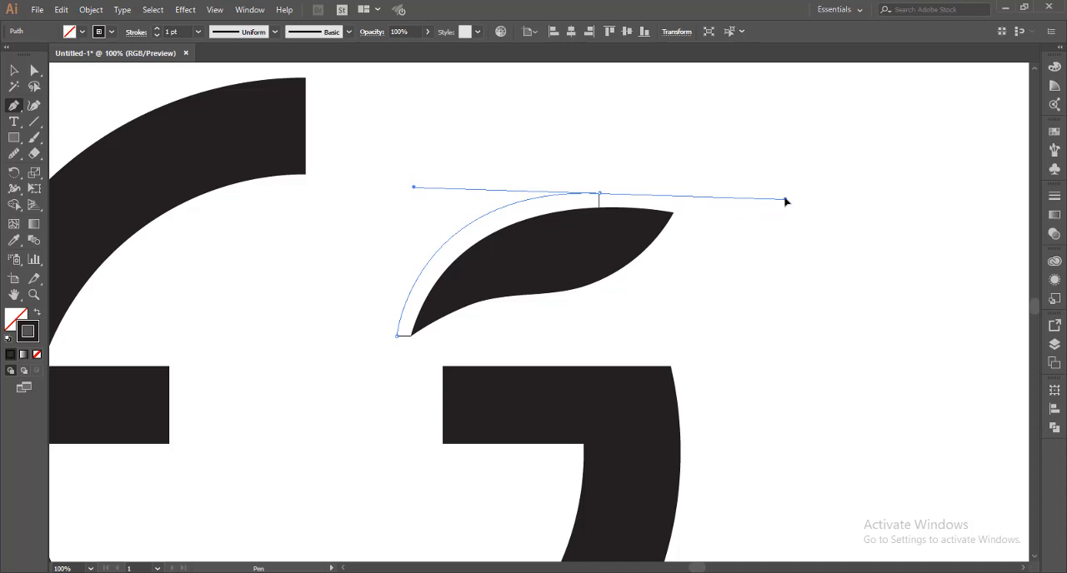
{"action": "left_click_drag", "start_coordinate": [785, 201], "coordinate": [785, 200]}
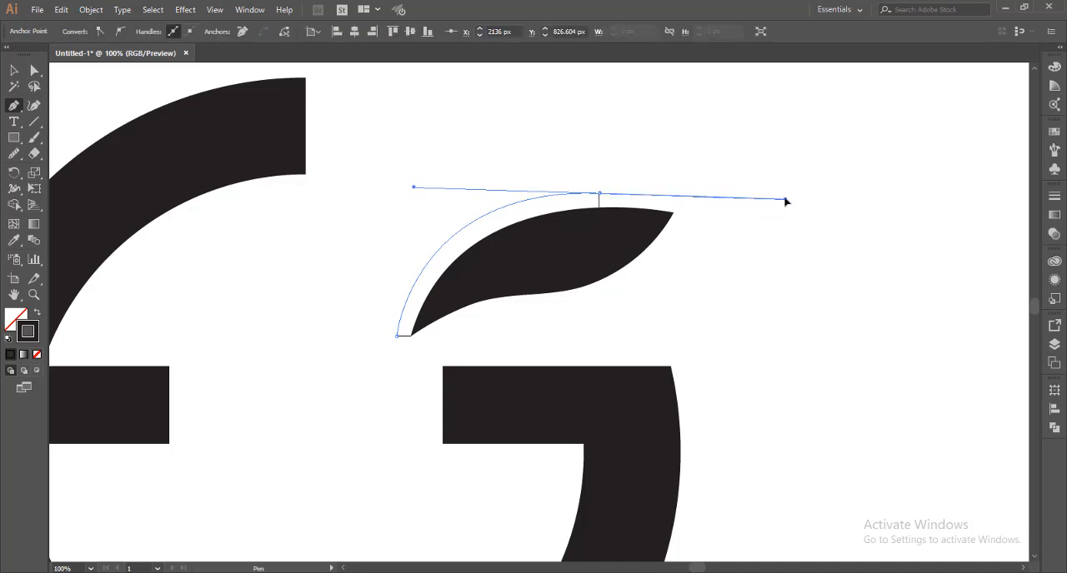
{"action": "left_click", "coordinate": [598, 192]}
{"action": "left_click_drag", "start_coordinate": [597, 188], "coordinate": [586, 148]}
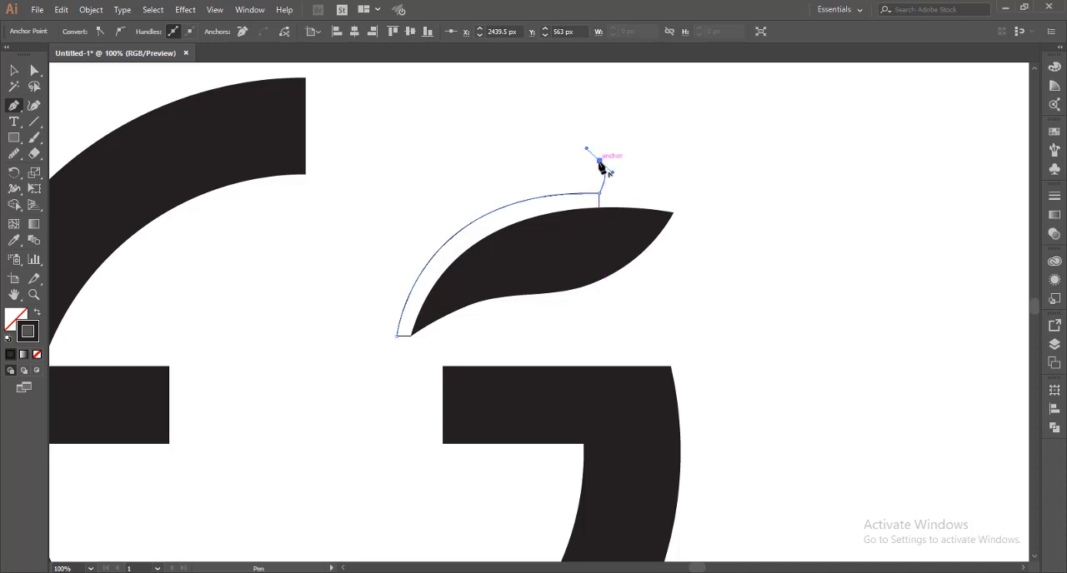
{"action": "left_click_drag", "start_coordinate": [397, 336], "coordinate": [426, 518]}
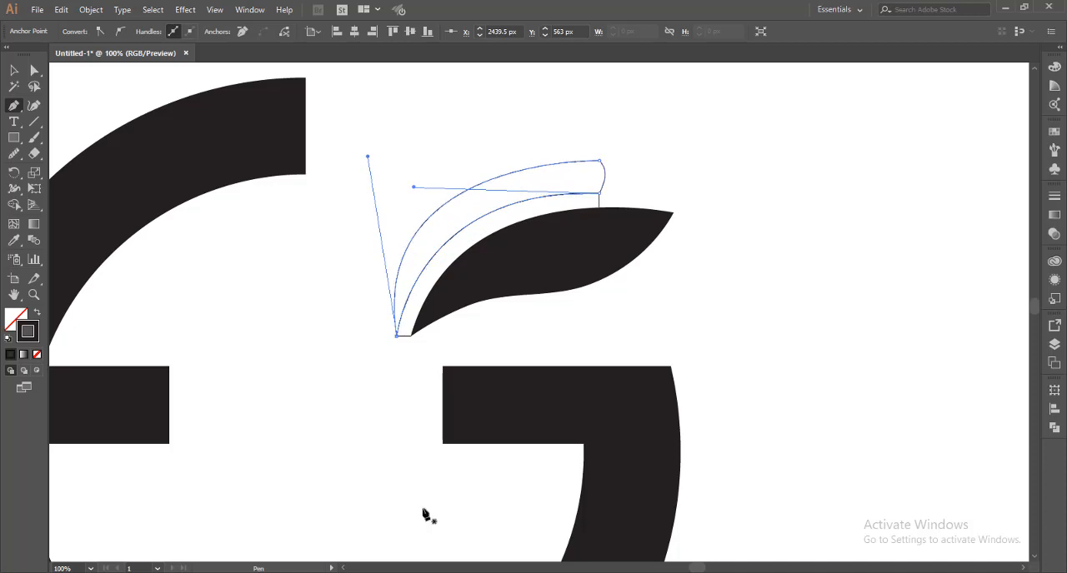
Delete the two guide lines and fill the crescent with the leaf's black, without a stroke, using the Eyedropper
{"action": "key", "text": "v"}
{"action": "left_click", "coordinate": [357, 409]}
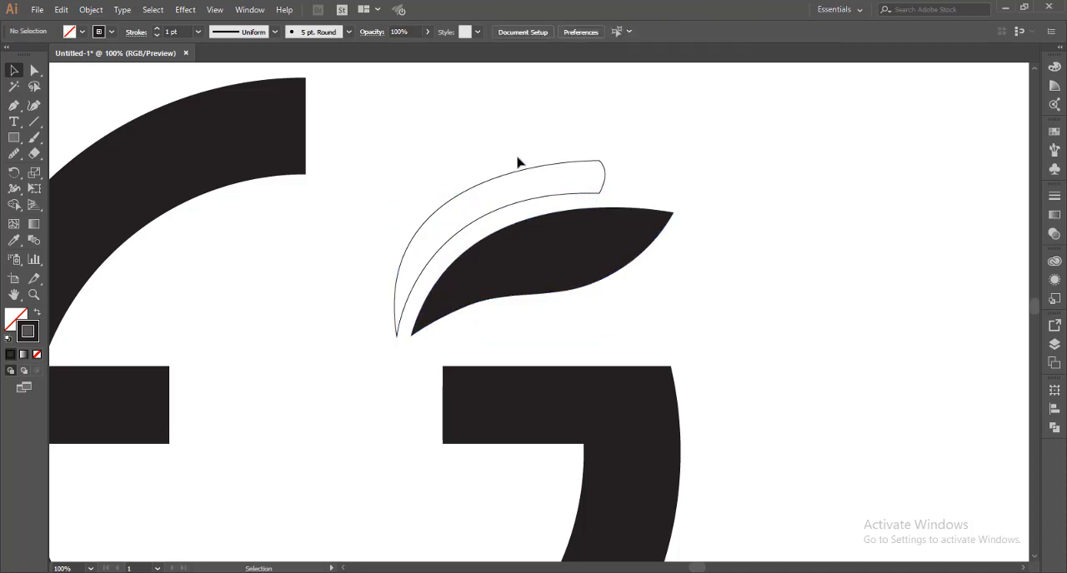
{"action": "left_click_drag", "start_coordinate": [517, 155], "coordinate": [534, 188]}
{"action": "key", "text": "i"}
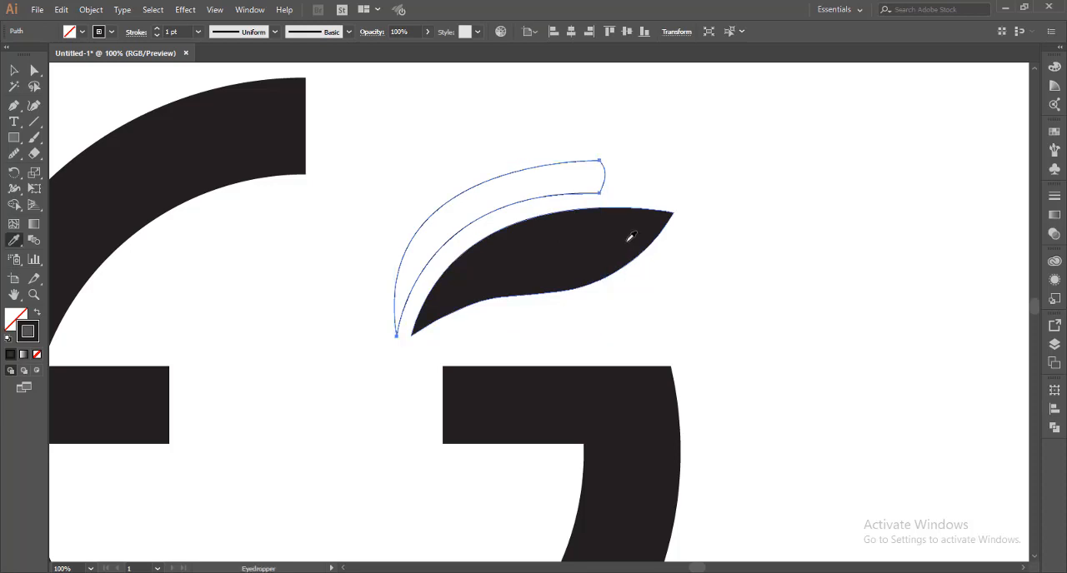
{"action": "left_click", "coordinate": [627, 239]}
{"action": "key", "text": "v"}
{"action": "left_click", "coordinate": [763, 246]}
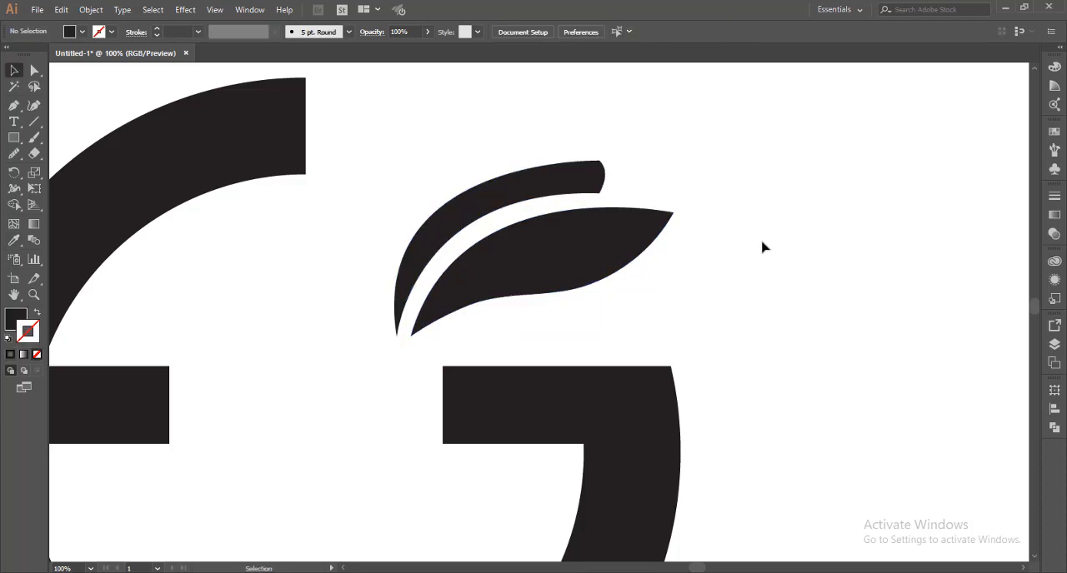
Select the E and G shapes together and fill them with the light orange swatch
{"action": "scroll", "coordinate": [763, 248], "scroll_direction": "down", "scroll_amount": 5}
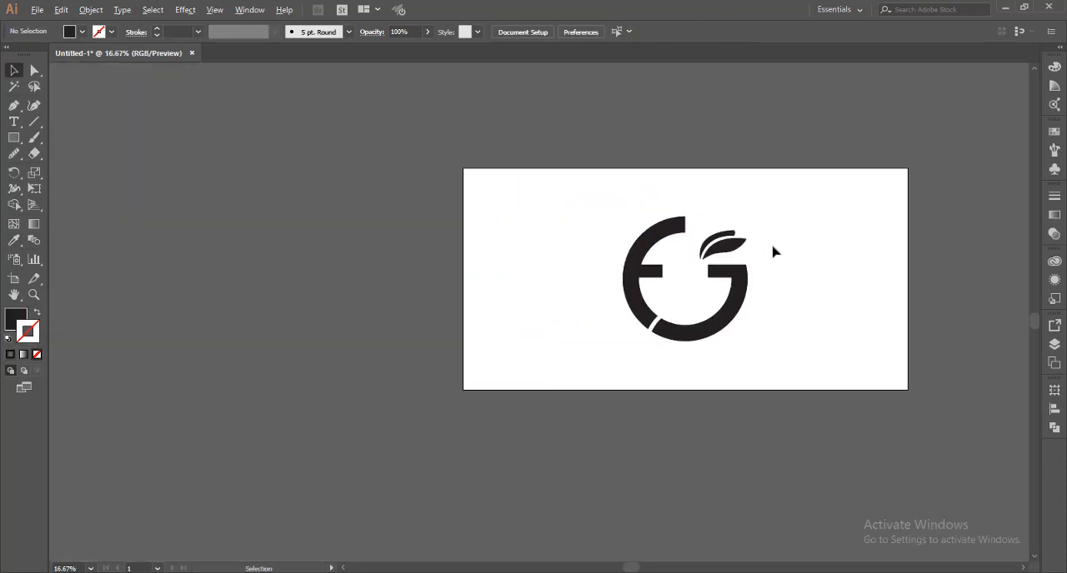
{"action": "scroll", "coordinate": [773, 252], "scroll_direction": "up", "scroll_amount": 2}
{"action": "left_click_drag", "start_coordinate": [798, 326], "coordinate": [748, 317]}
{"action": "left_click", "coordinate": [613, 410]}
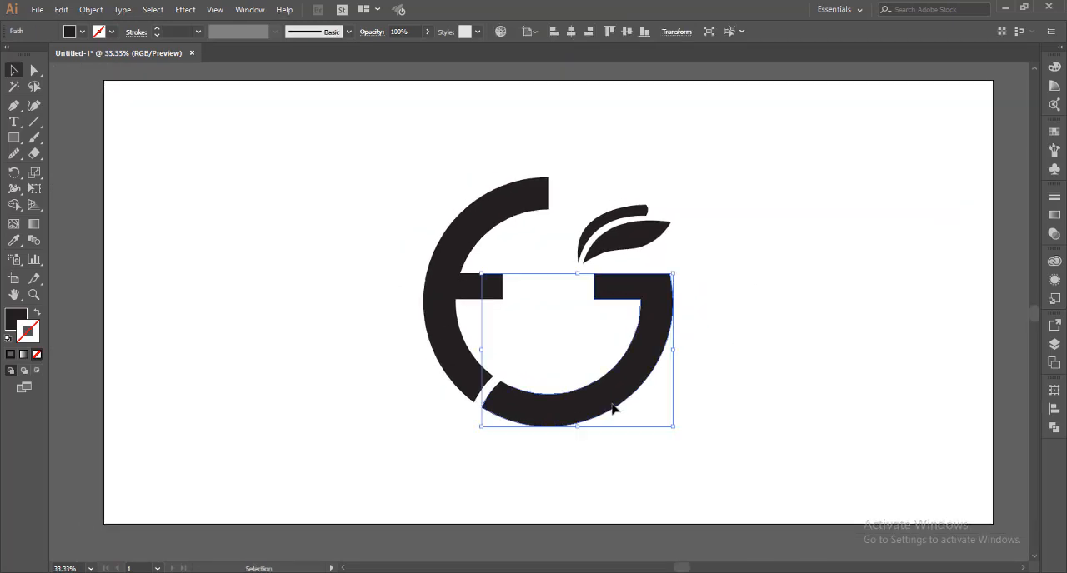
{"action": "key", "text": "ctrl+a"}
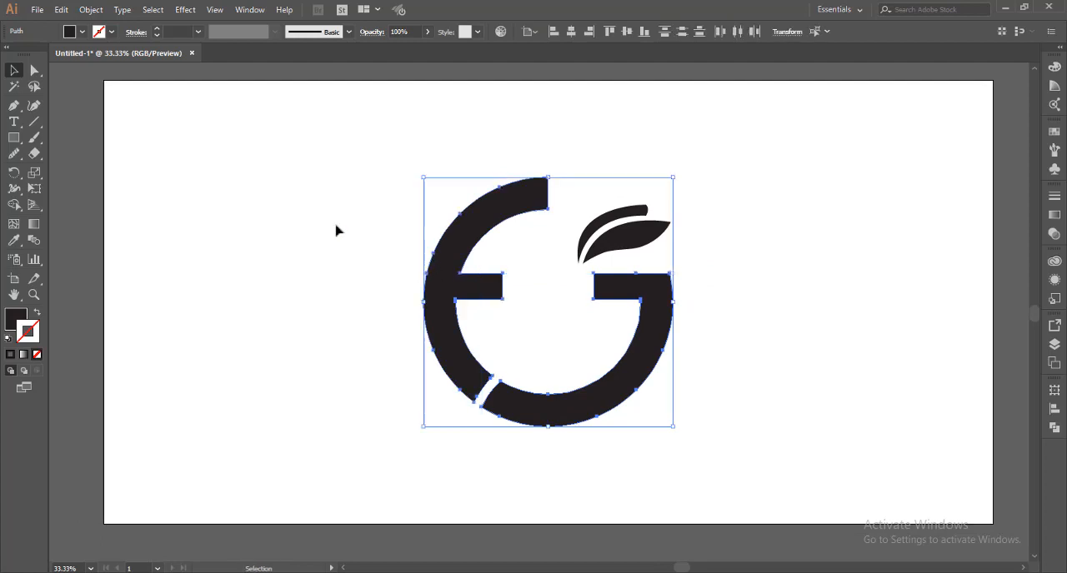
{"action": "left_click", "coordinate": [82, 32]}
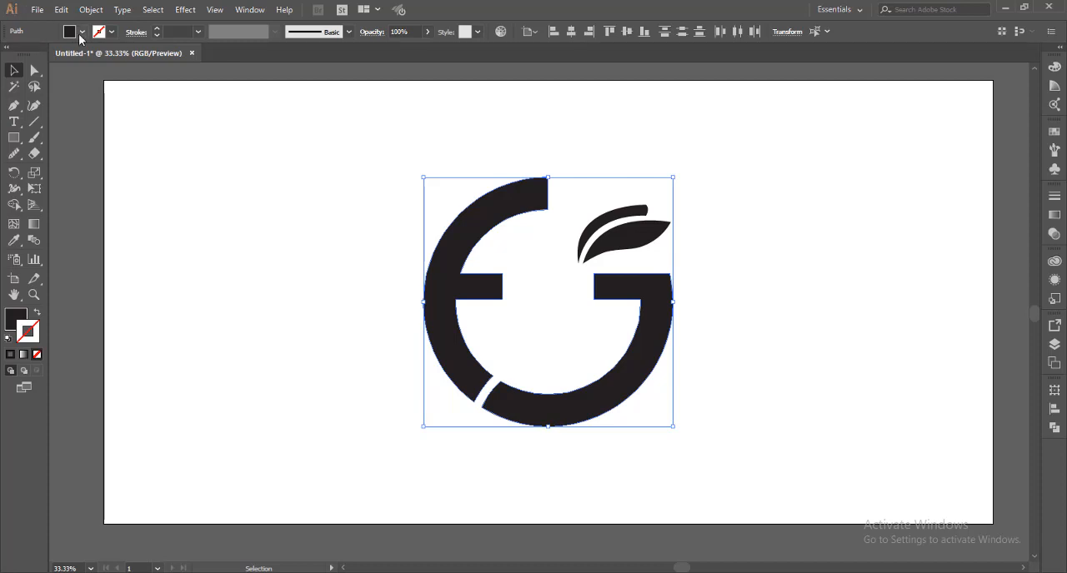
{"action": "left_click", "coordinate": [82, 32]}
{"action": "left_click", "coordinate": [130, 54]}
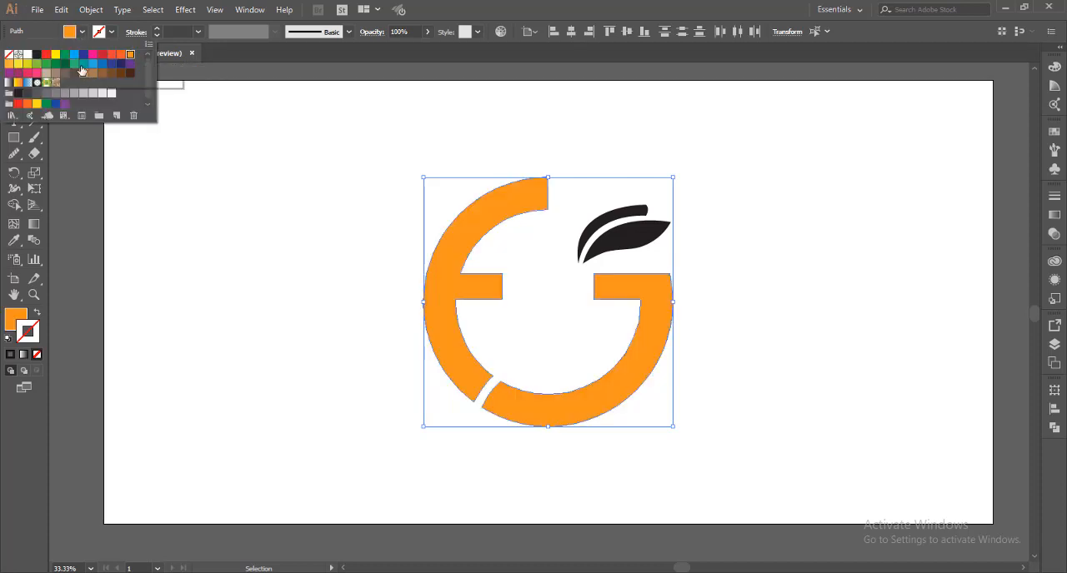
{"action": "left_click", "coordinate": [11, 64]}
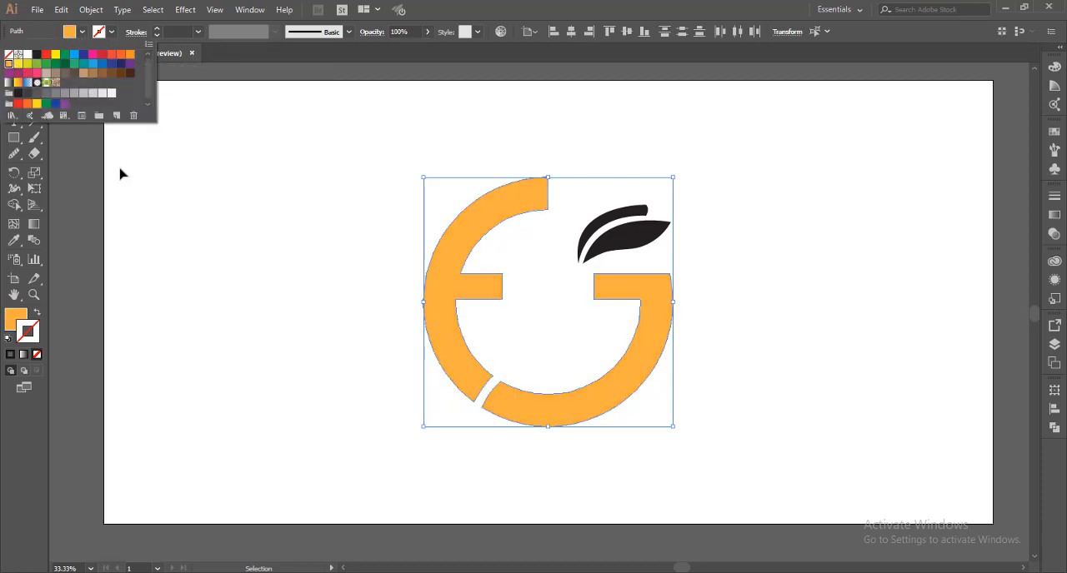
{"action": "left_click", "coordinate": [206, 238]}
Fill the leaf with the green swatch C=75 M=0 Y=100 K=0, leaving the swatch definition unedited
{"action": "left_click", "coordinate": [635, 245]}
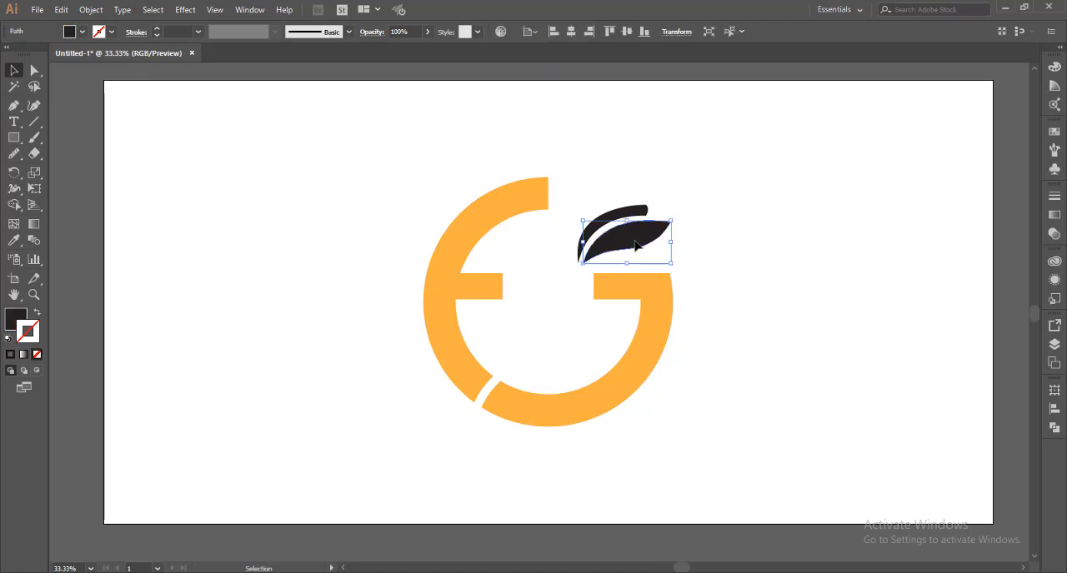
{"action": "left_click", "coordinate": [83, 32]}
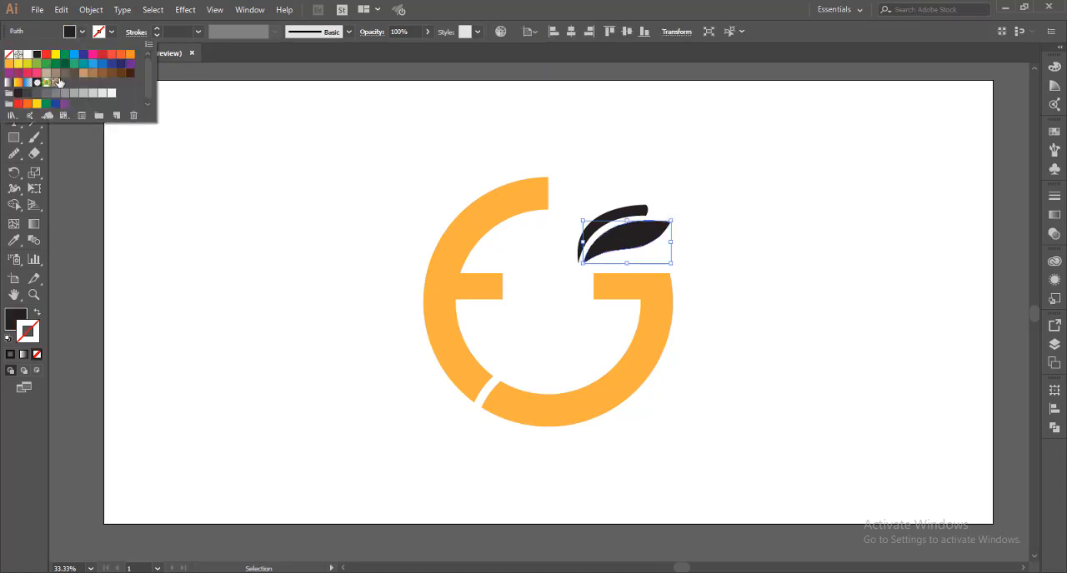
{"action": "left_click", "coordinate": [74, 64]}
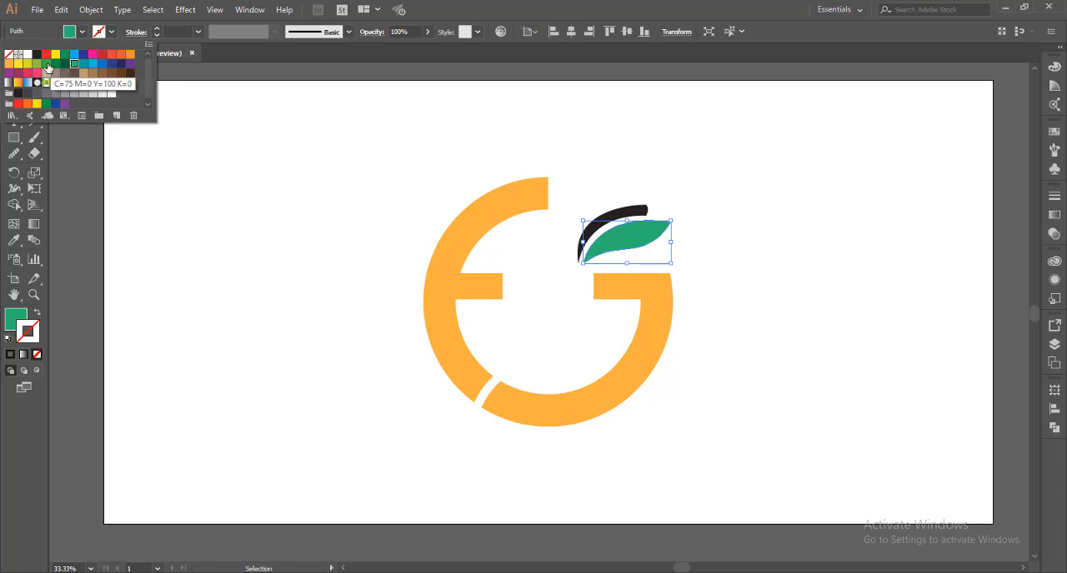
{"action": "left_click", "coordinate": [46, 64]}
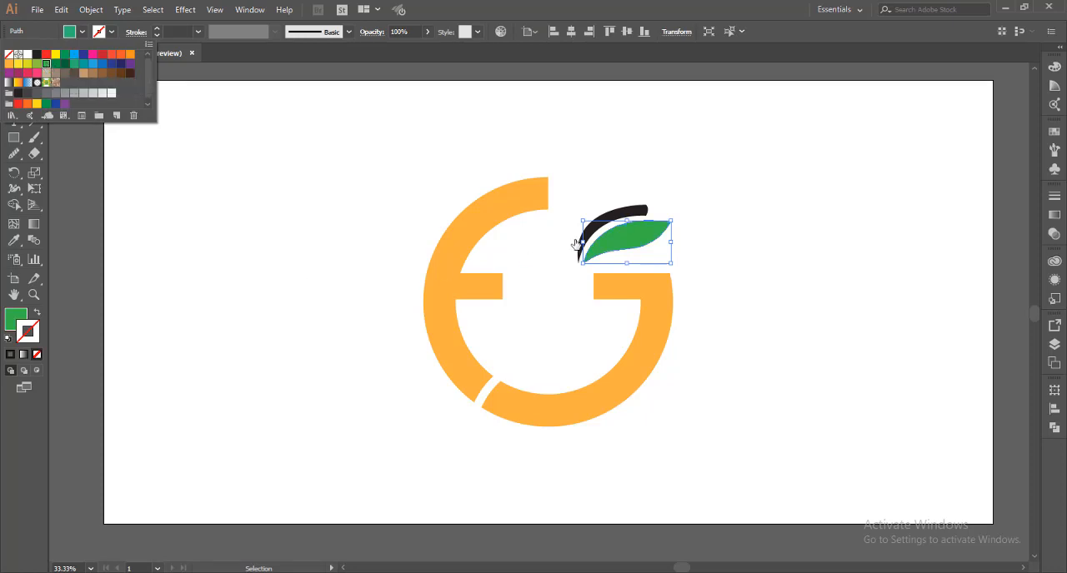
{"action": "left_click", "coordinate": [948, 455]}
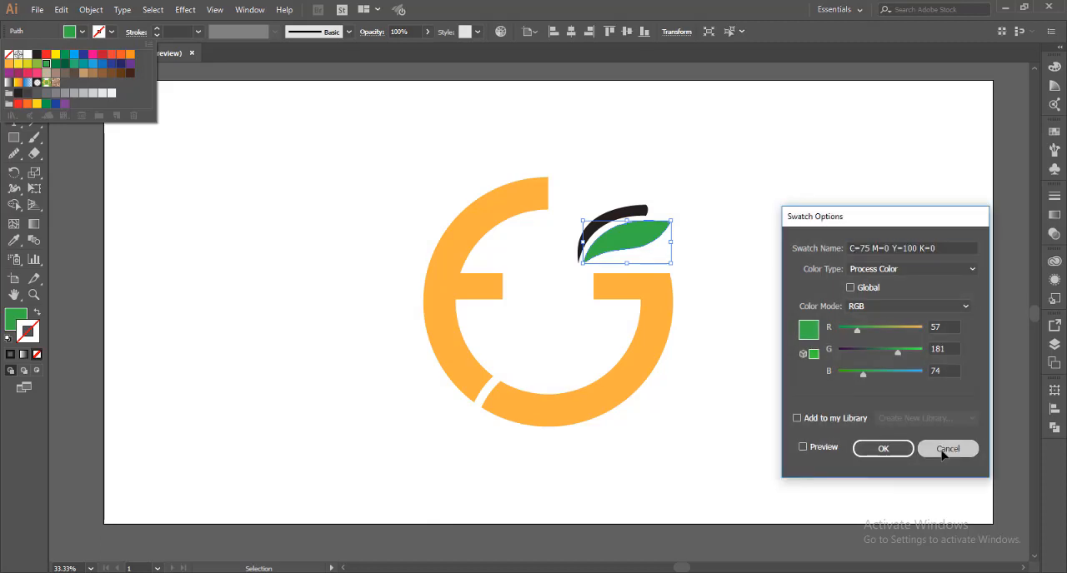
{"action": "left_click", "coordinate": [732, 187]}
Fill the crescent above the leaf with the same green swatch as the leaf
{"action": "left_click", "coordinate": [621, 211]}
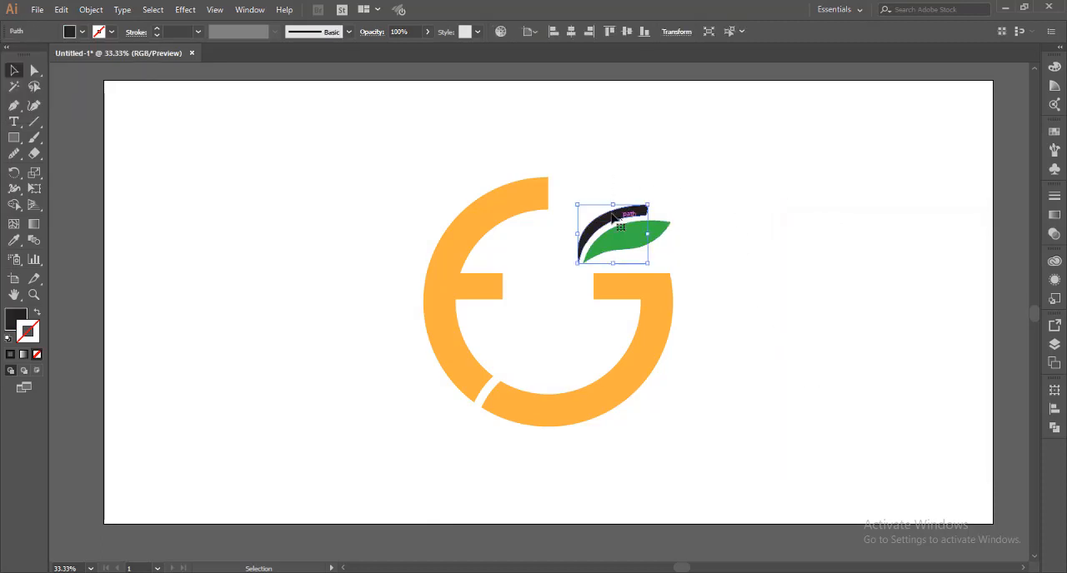
{"action": "left_click", "coordinate": [83, 32]}
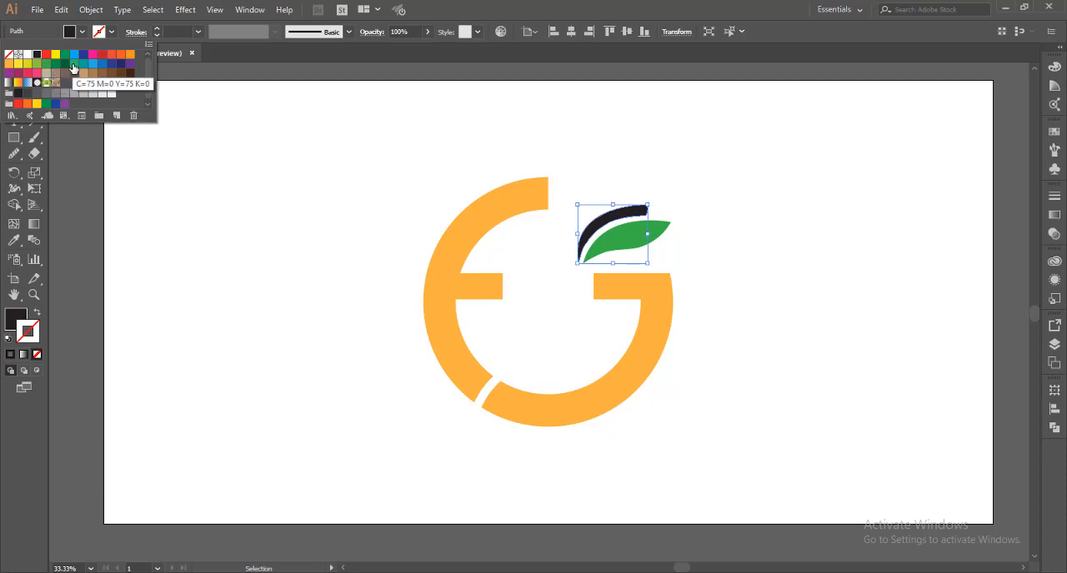
{"action": "left_click", "coordinate": [73, 64]}
{"action": "left_click", "coordinate": [46, 72]}
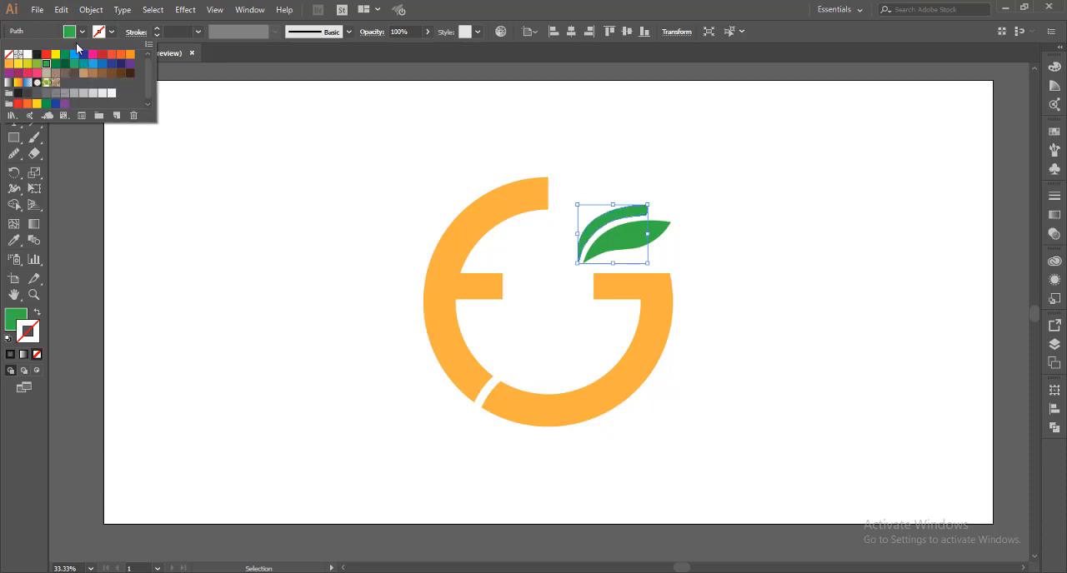
{"action": "left_click", "coordinate": [81, 34]}
Change the crescent's fill to a lighter green, 6FD879 (R 111, G 216, B 121), and deselect it
{"action": "double_click", "coordinate": [18, 316]}
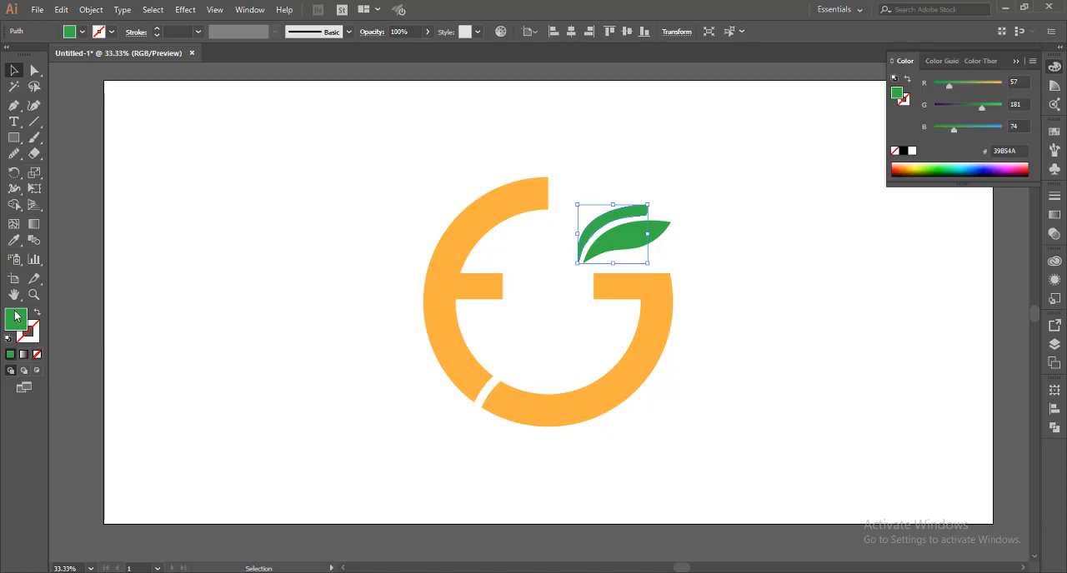
{"action": "left_click_drag", "start_coordinate": [412, 137], "coordinate": [383, 112]}
{"action": "left_click", "coordinate": [612, 93]}
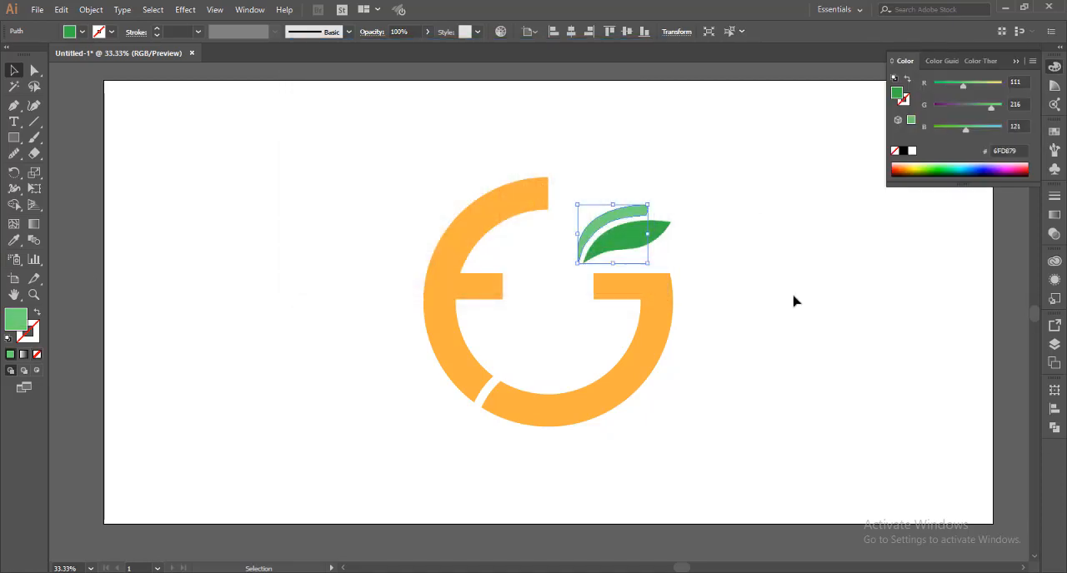
{"action": "left_click", "coordinate": [778, 307]}
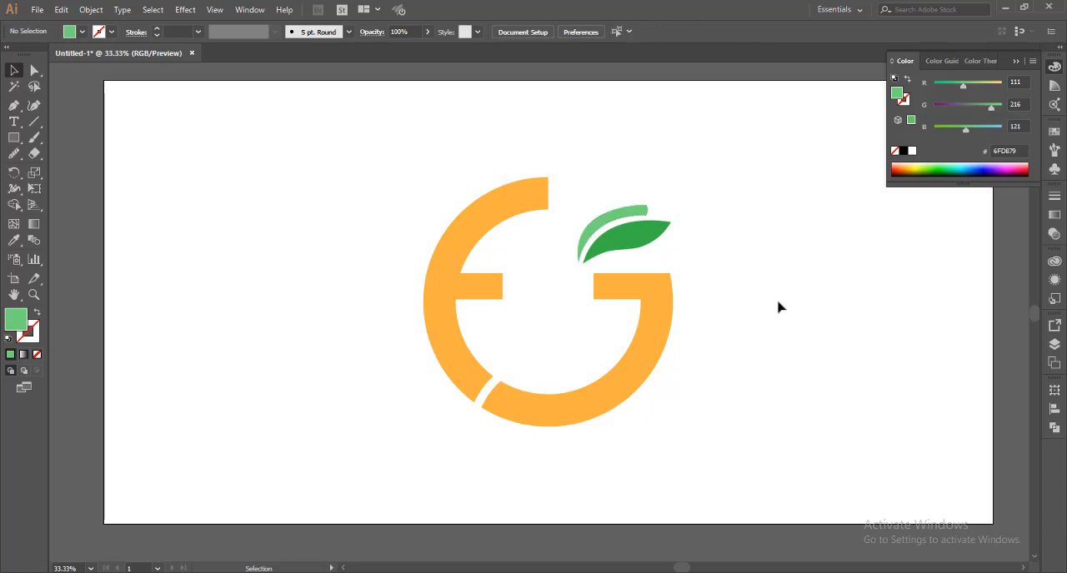
{"action": "scroll", "coordinate": [777, 308], "scroll_direction": "down", "scroll_amount": 2}
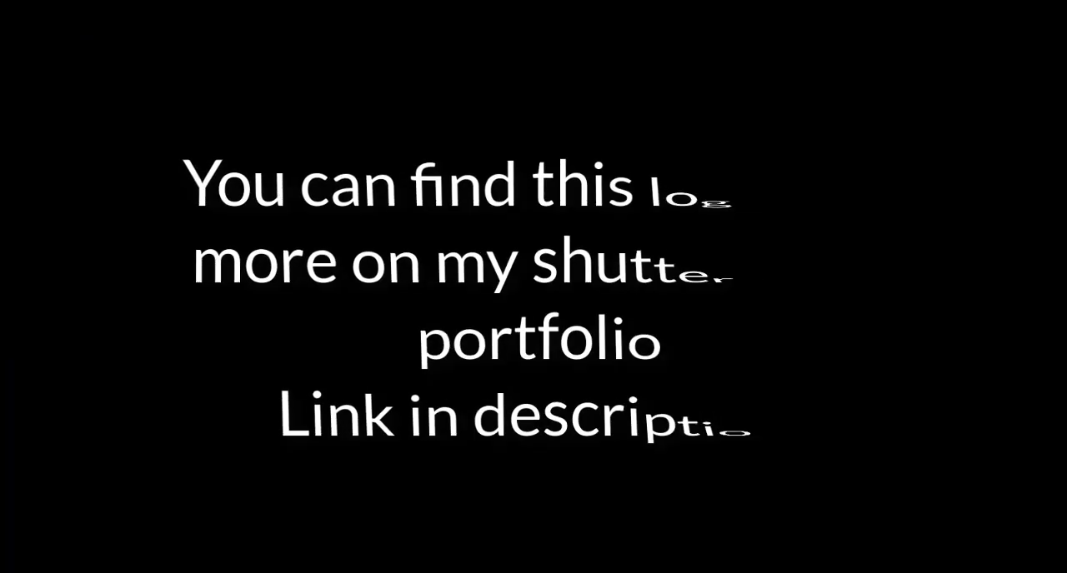